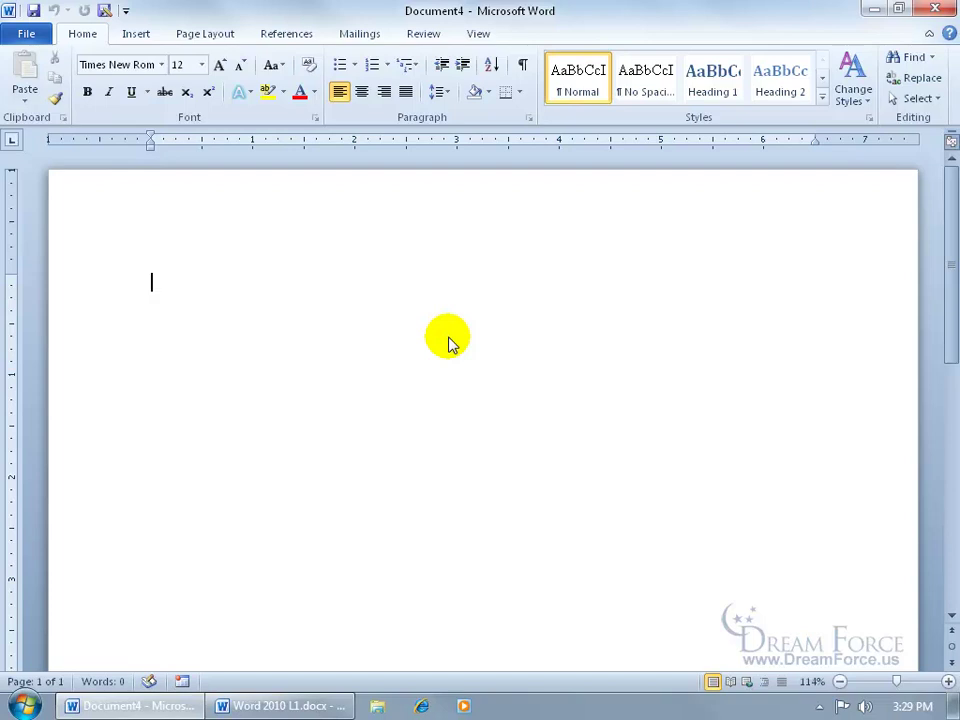
- Open the ribbon customization options, take a look at the Quick Access Toolbar options, and list All Commands as the ribbon's command source
right_click(240, 88)
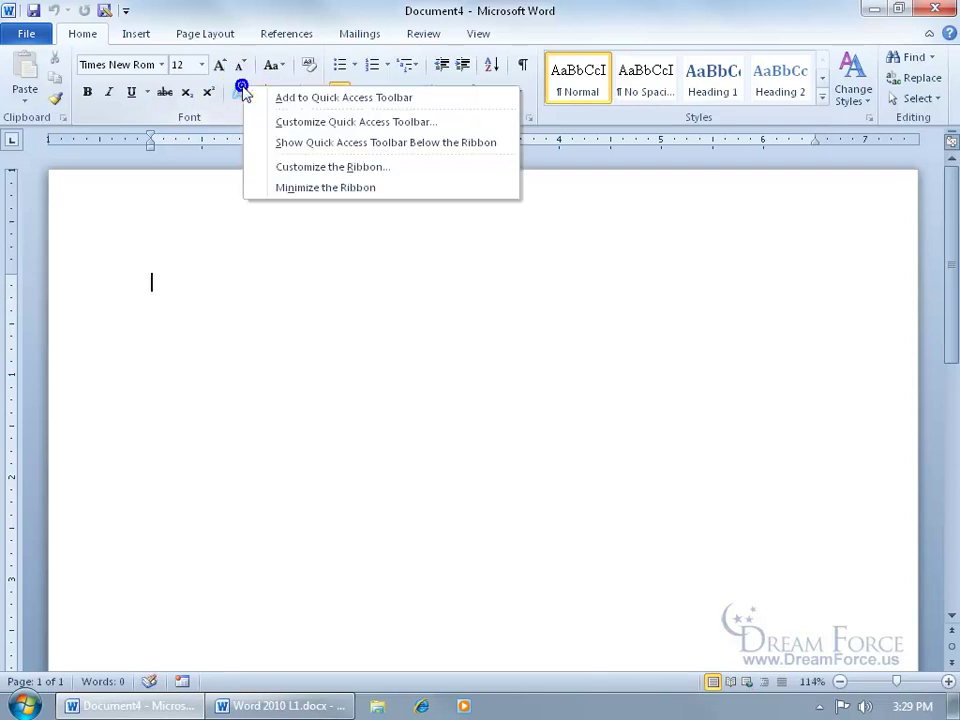
click(309, 170)
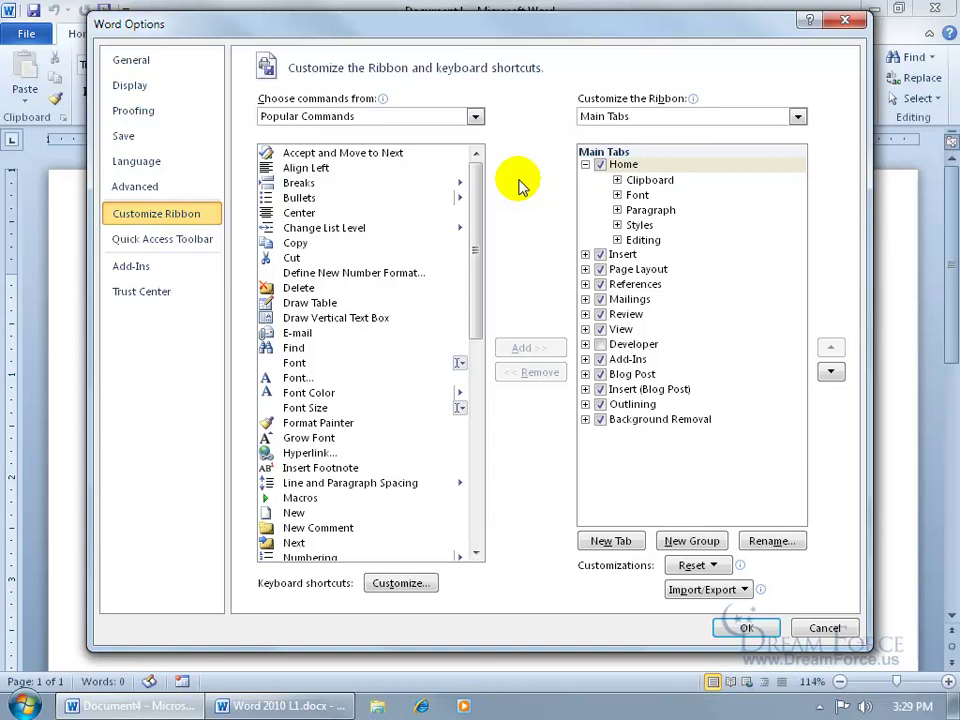
click(200, 244)
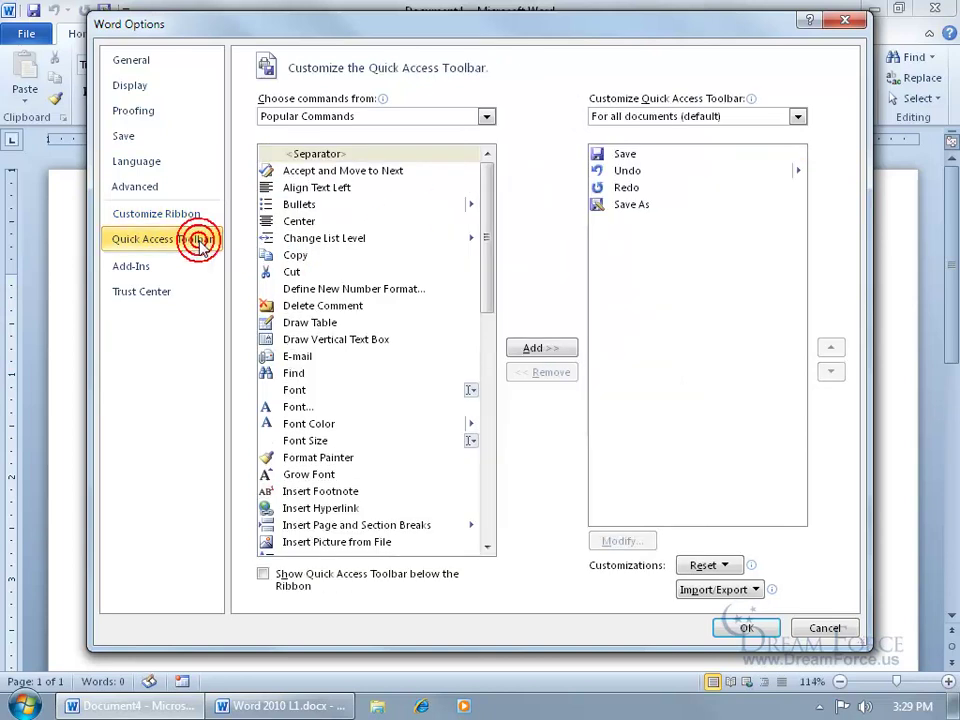
click(194, 216)
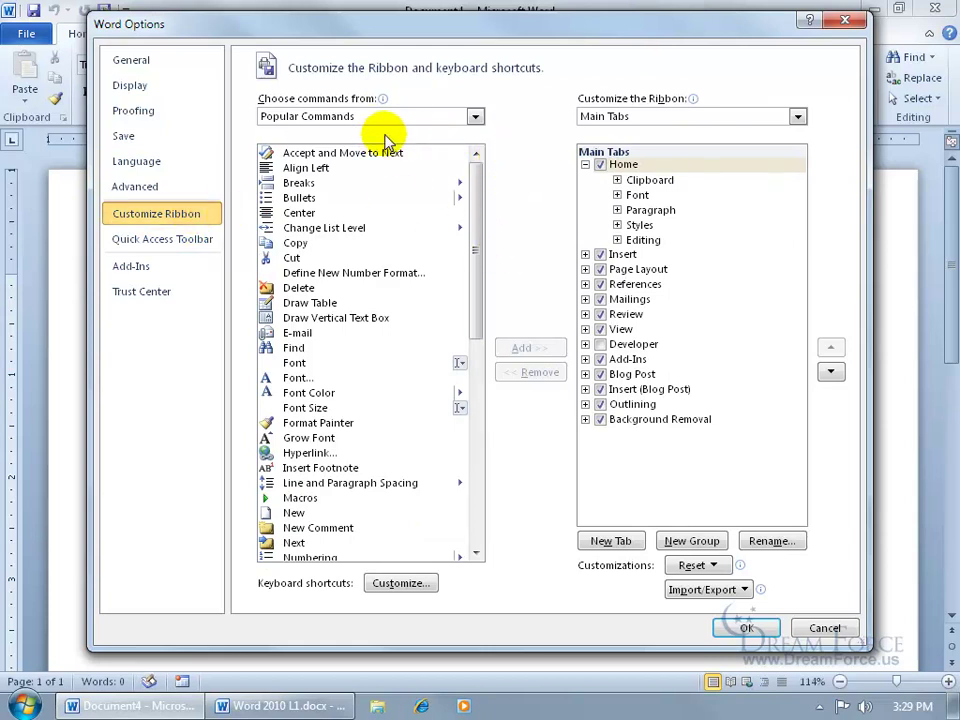
click(474, 117)
click(447, 168)
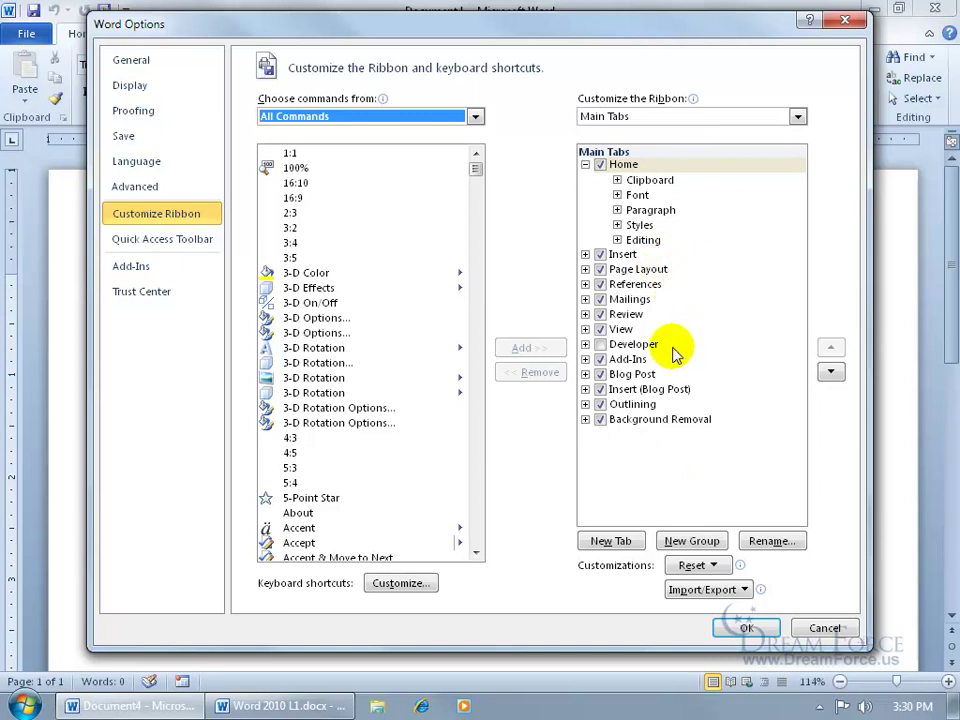
- Enable the Developer tab on the ribbon and hide the Home, Insert, Page Layout, References, Mailings and Review tabs
click(600, 344)
click(600, 344)
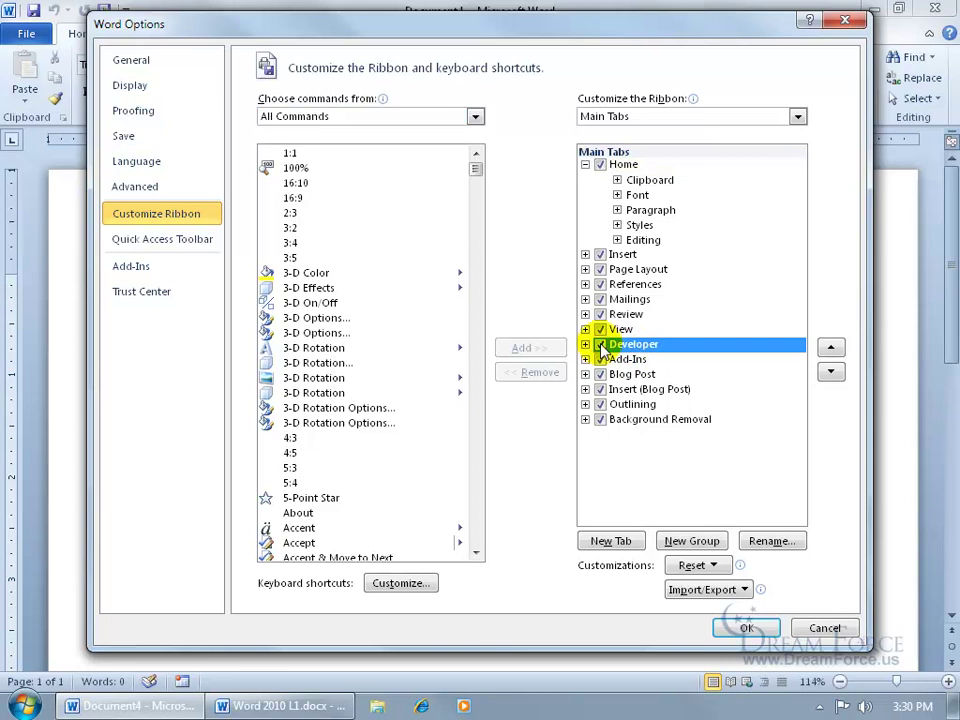
click(600, 314)
click(600, 299)
click(600, 284)
click(600, 269)
click(600, 254)
click(600, 164)
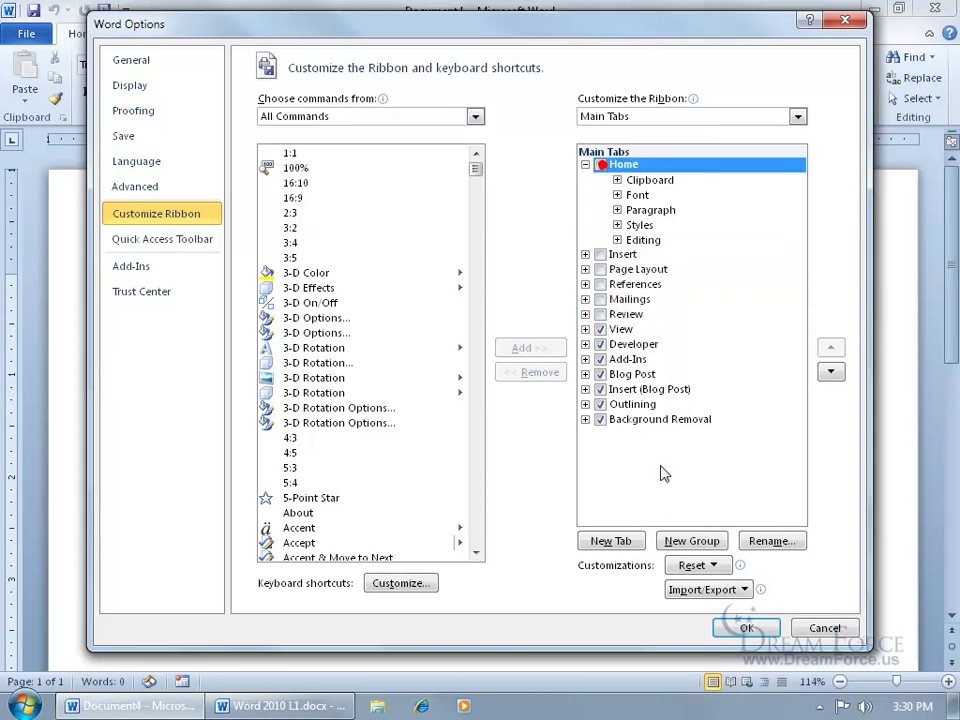
click(745, 628)
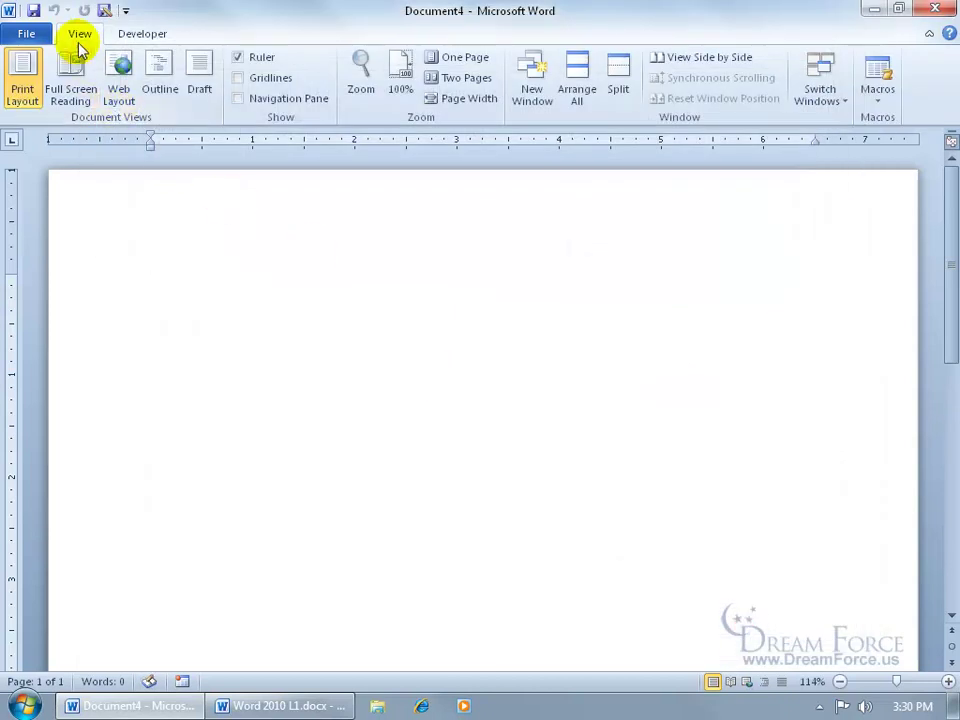
- View the Developer tab's commands, and re-enable the Home, Insert, Page Layout, References, Mailings and Review tabs in the ribbon customization
click(134, 34)
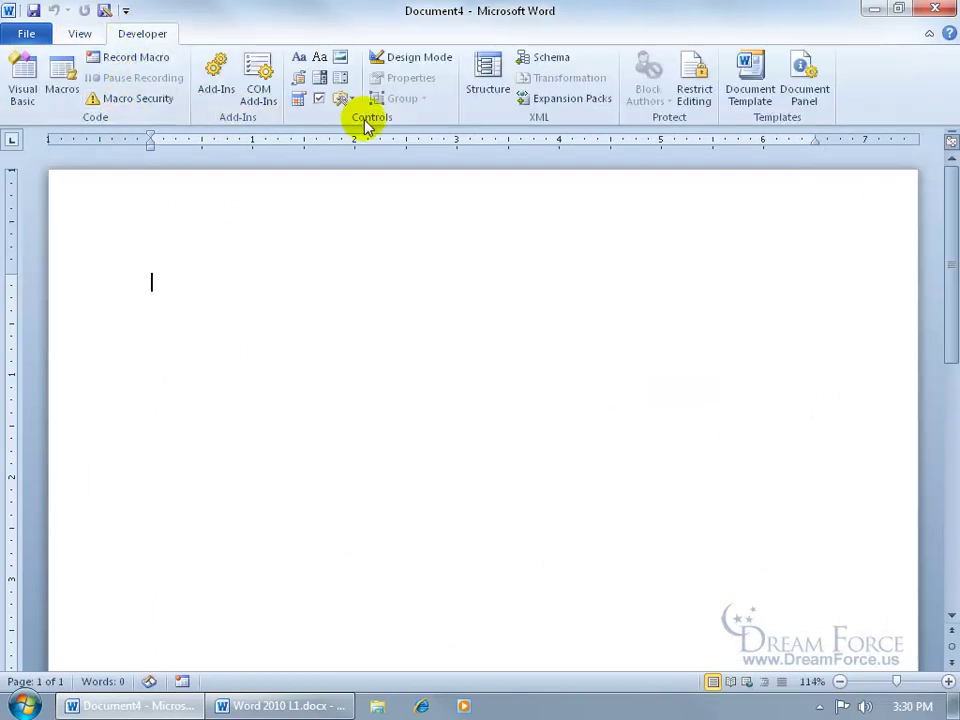
right_click(155, 40)
click(230, 93)
click(600, 164)
click(600, 179)
click(600, 194)
click(600, 209)
click(600, 224)
click(600, 239)
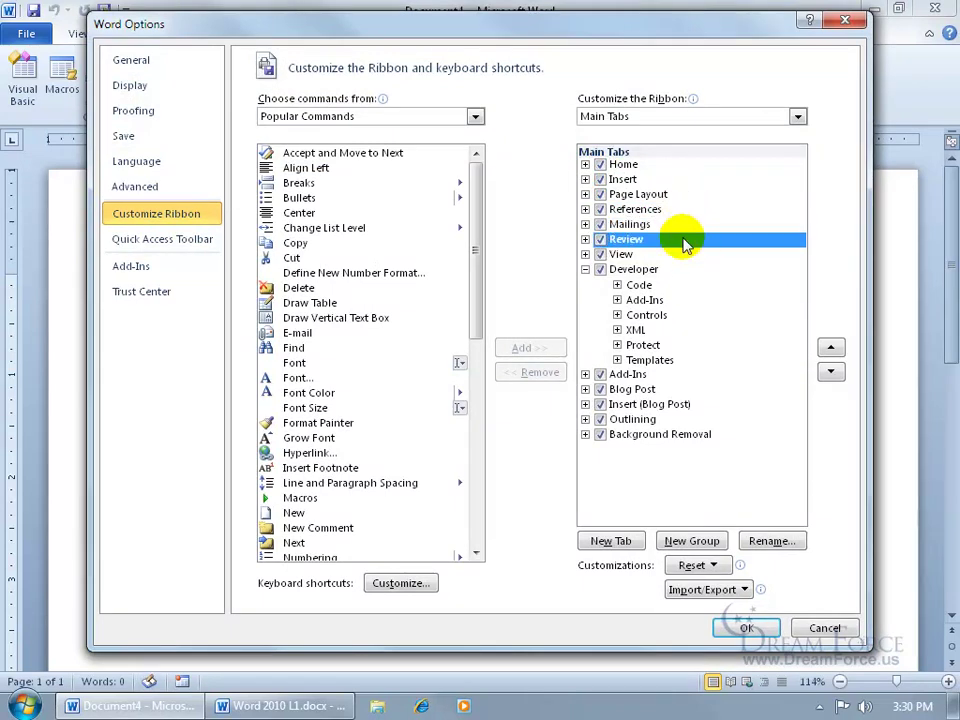
- Expand the Developer tab's Code group and add a custom ribbon tab after Developer, renamed Spiffy Tab
click(617, 286)
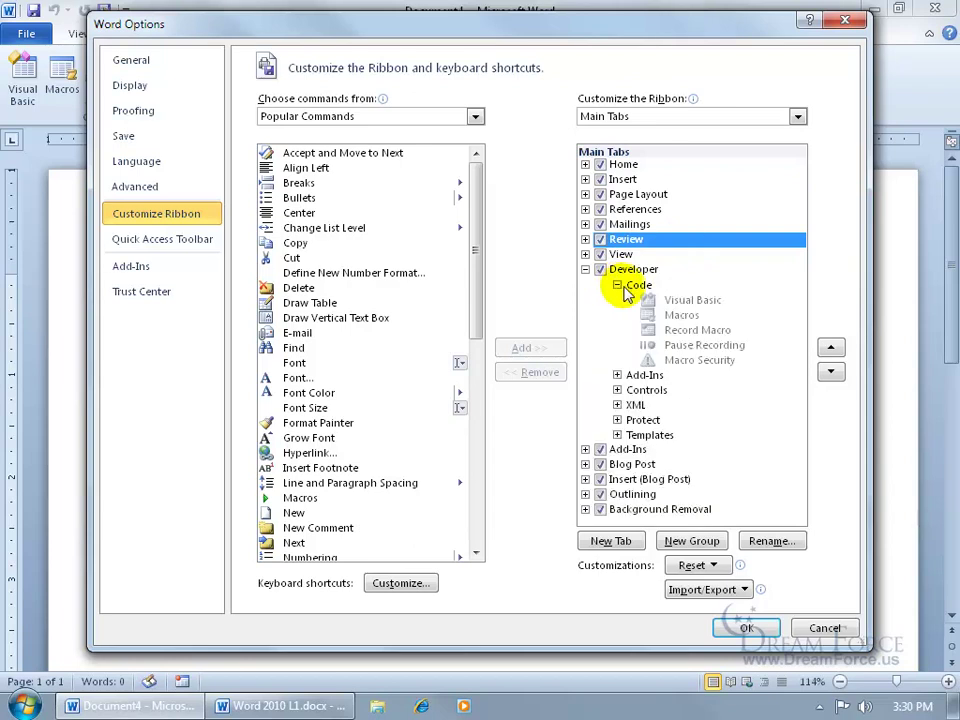
click(668, 330)
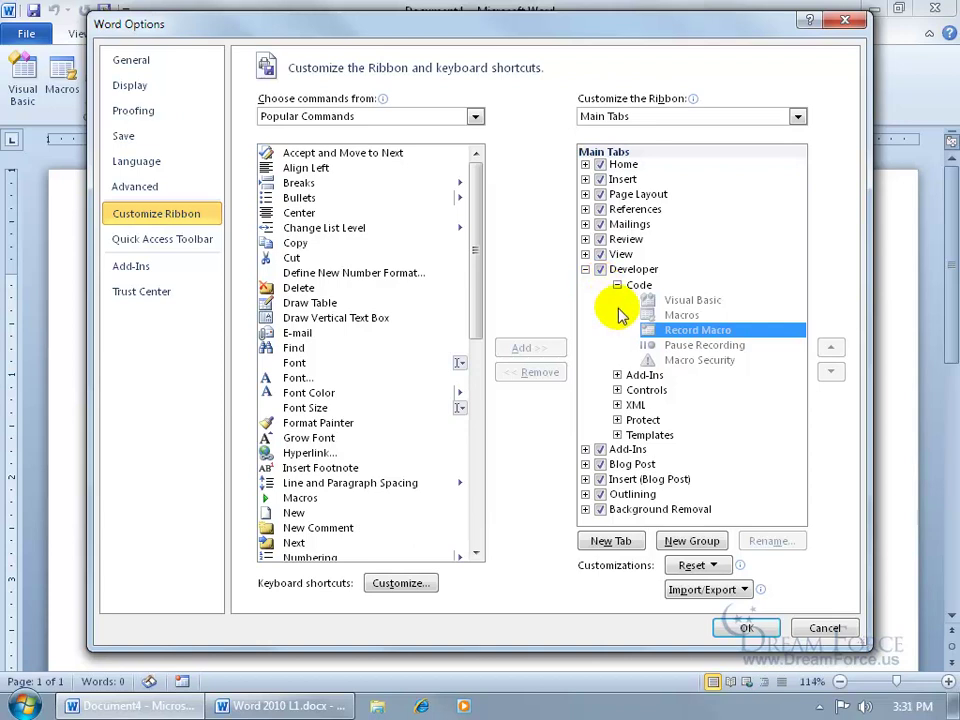
click(632, 548)
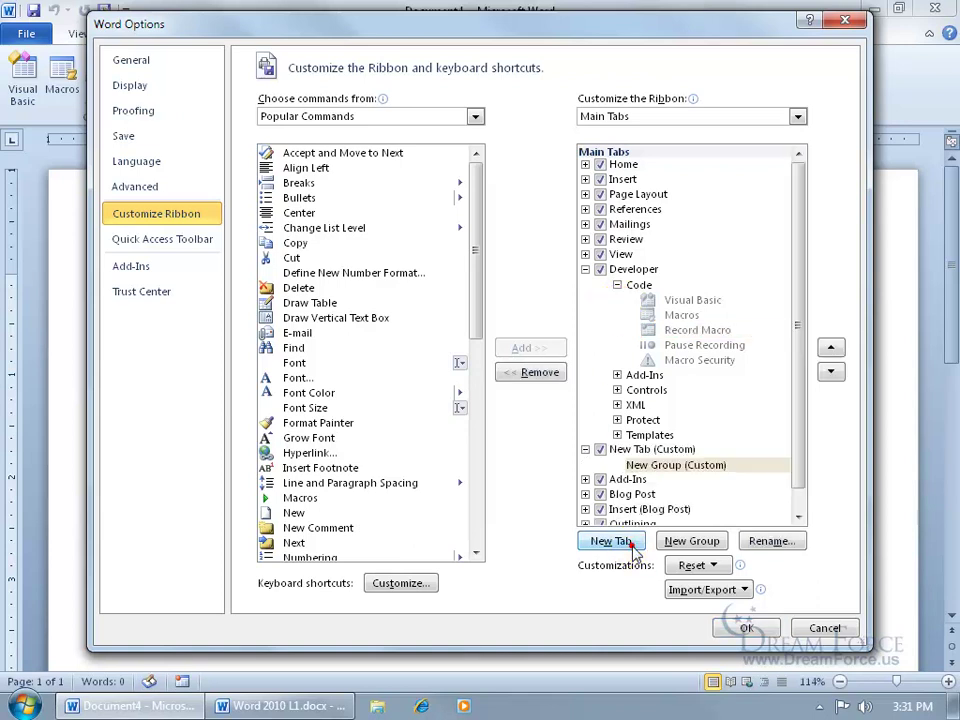
drag(799, 456, 805, 489)
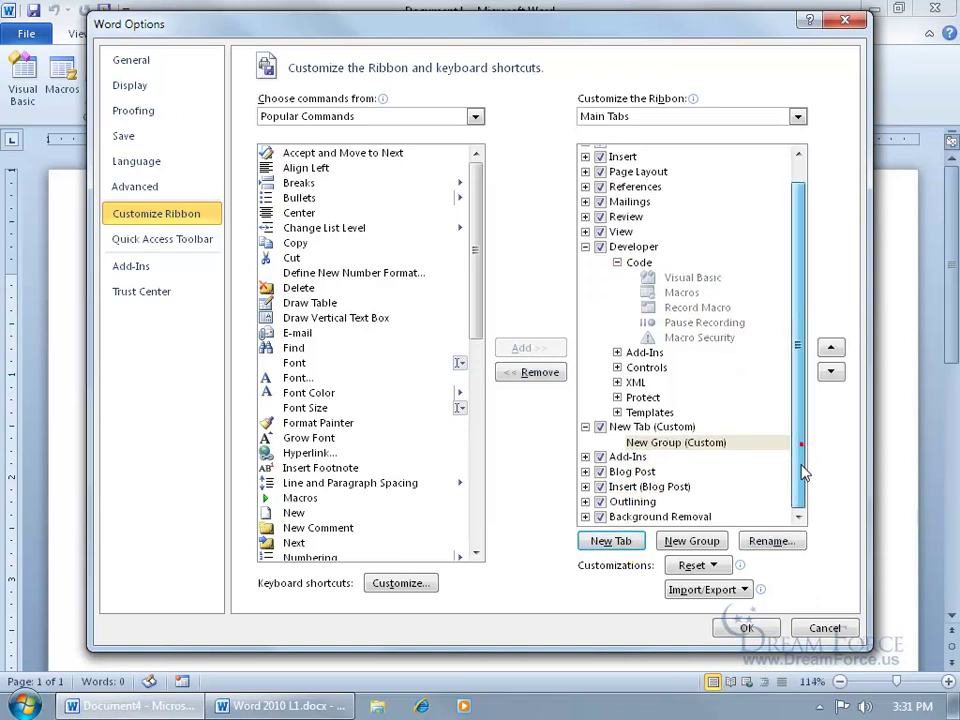
click(630, 430)
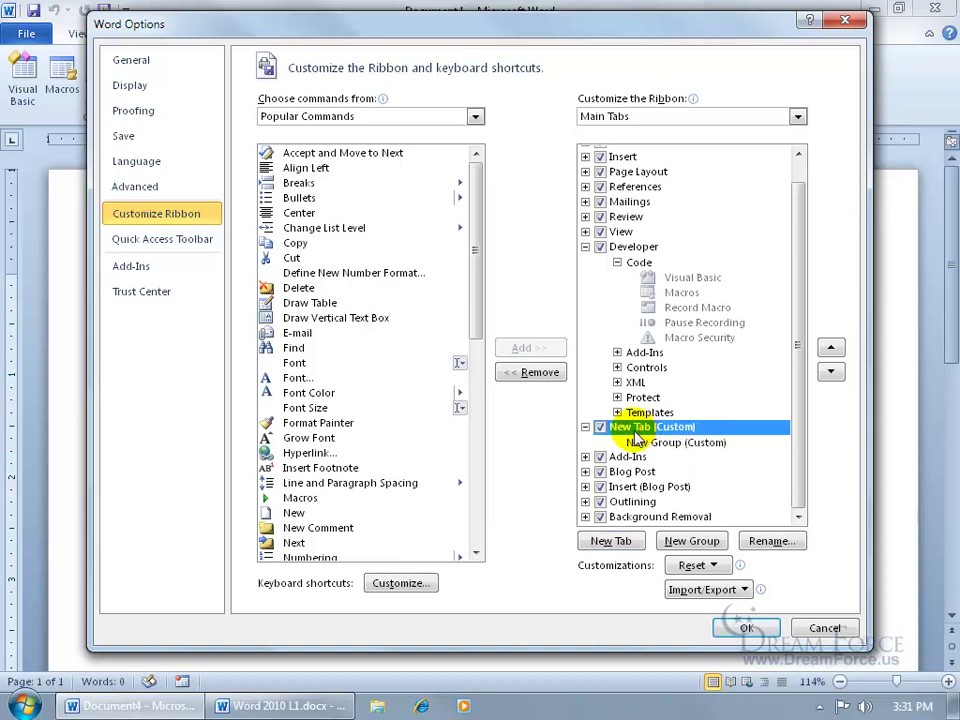
click(770, 541)
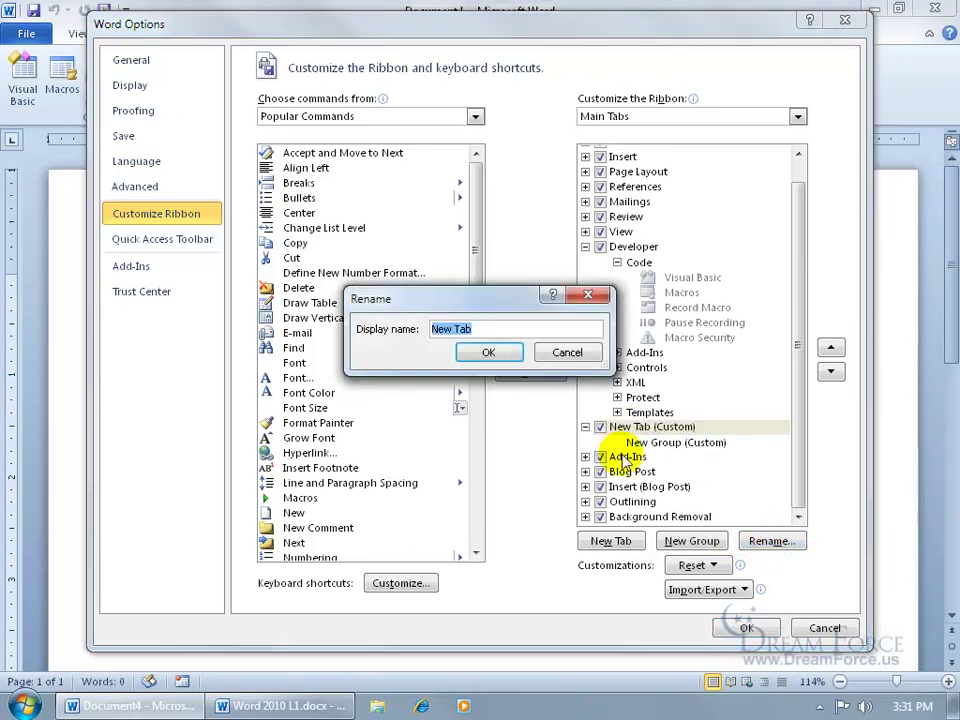
text(Spiffy Ta)
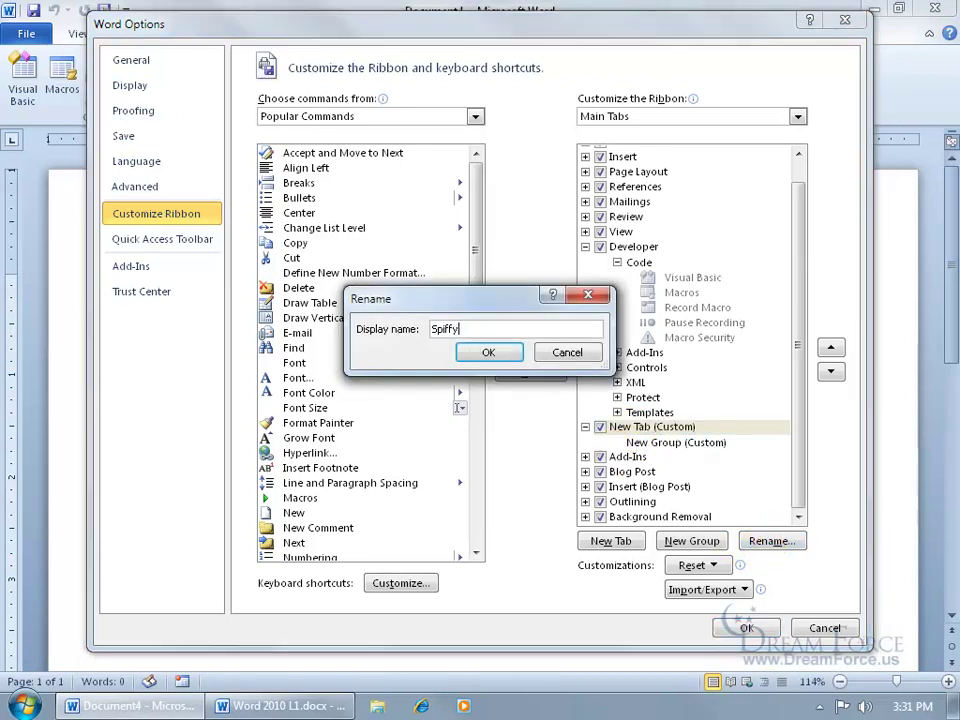
click(489, 351)
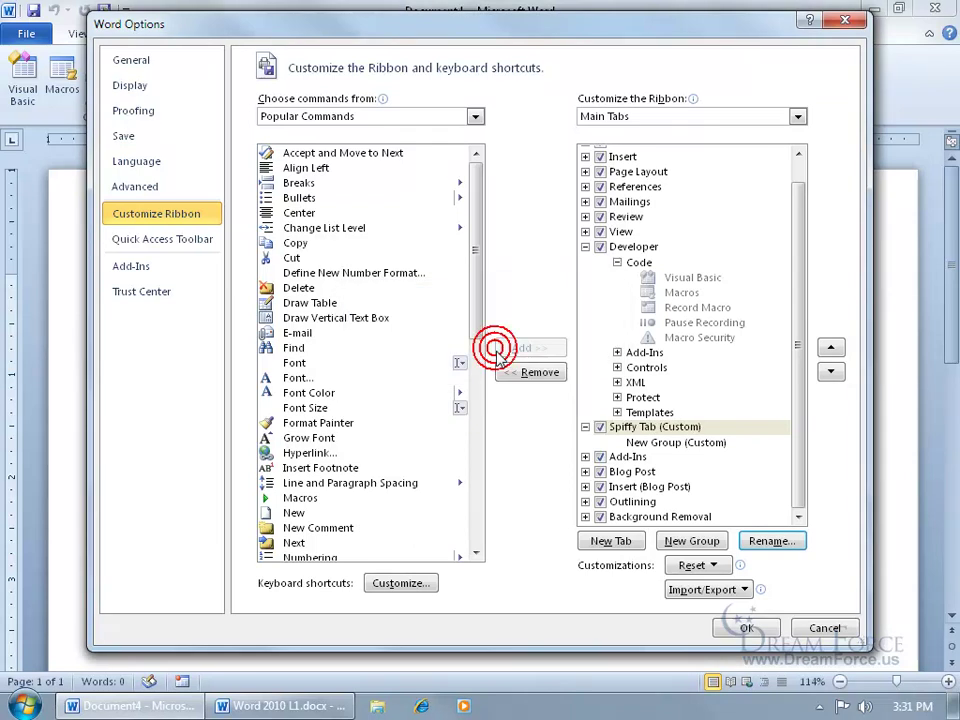
- Add a second group to Spiffy Tab and rename its first group Spiff 1 with the smiley-face symbol
click(651, 446)
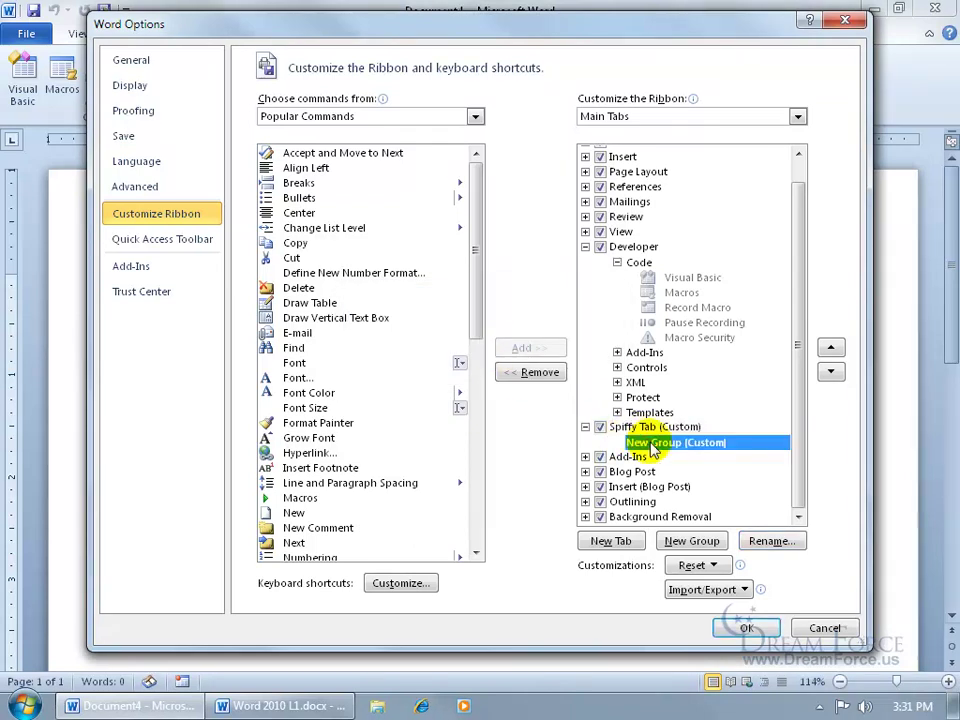
click(694, 543)
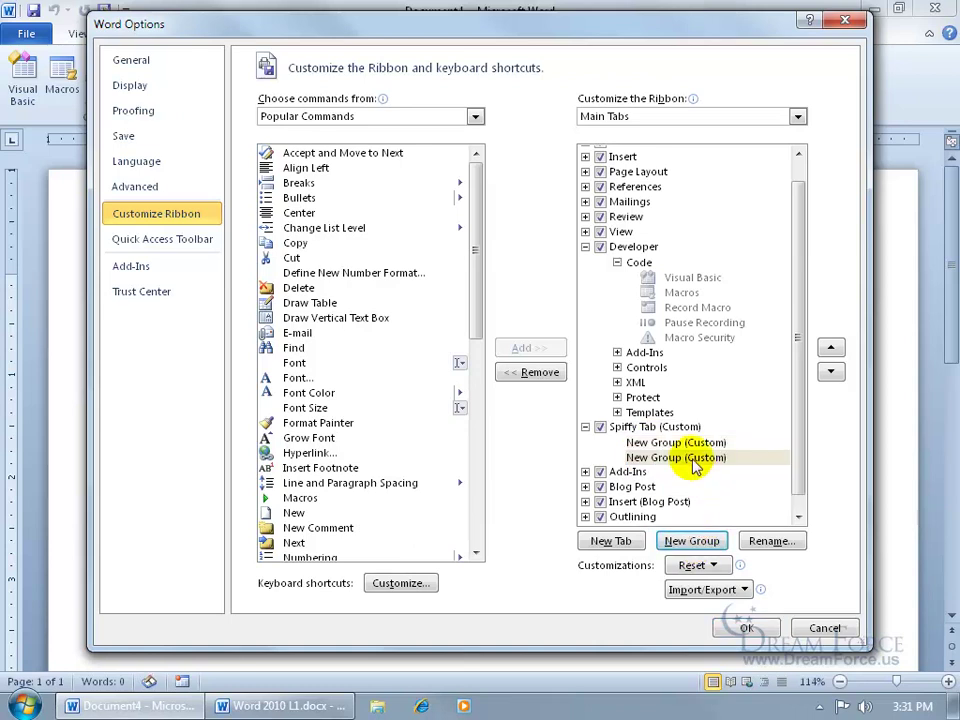
click(649, 442)
click(766, 543)
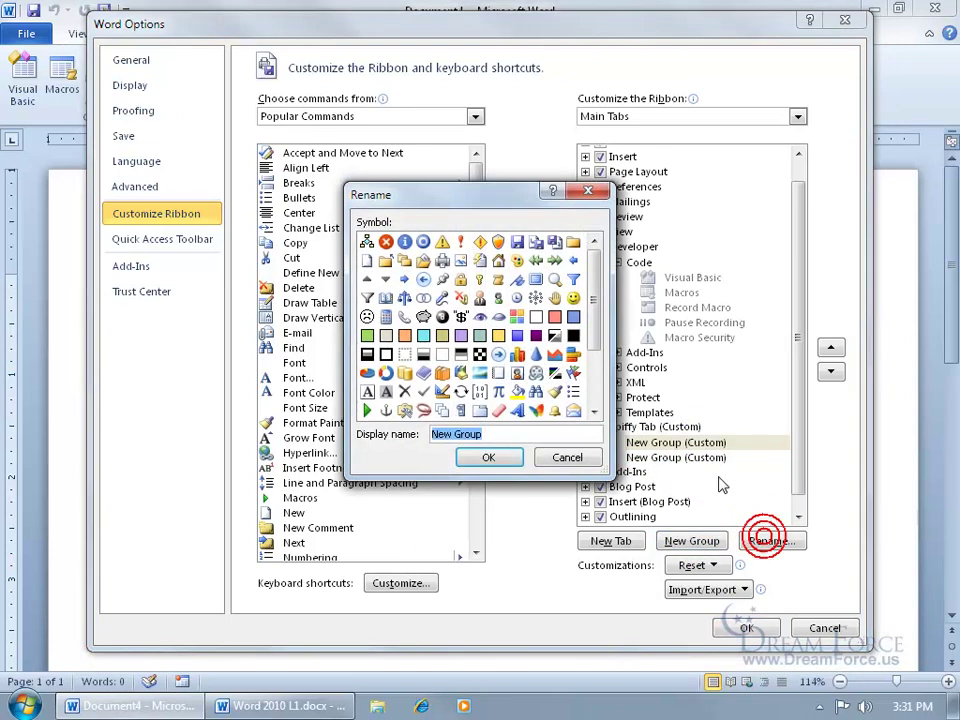
text(Spiff 1)
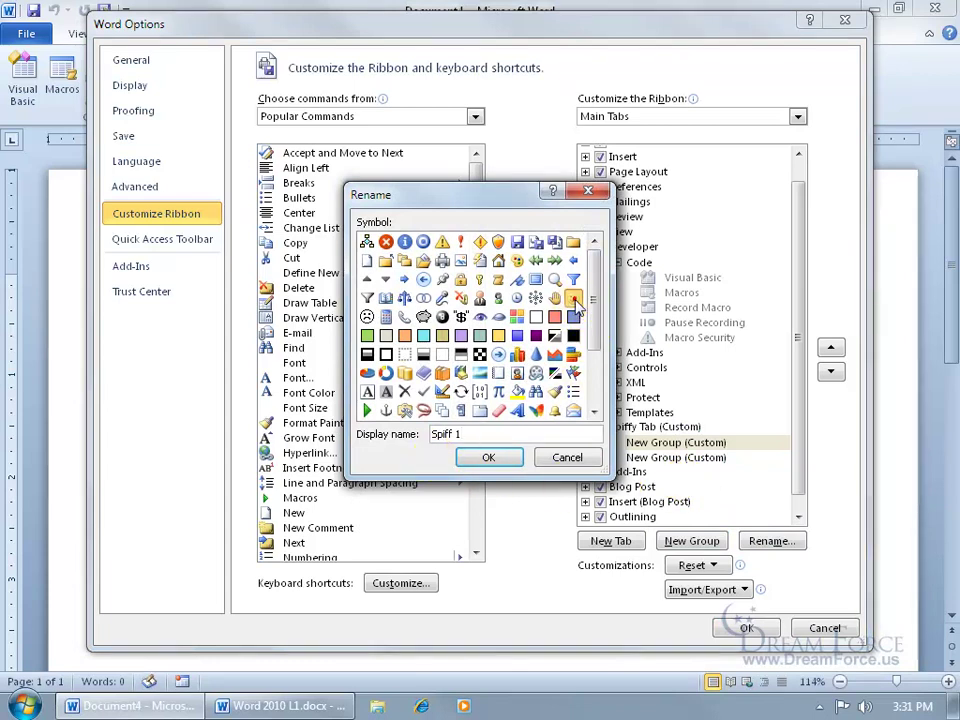
click(497, 457)
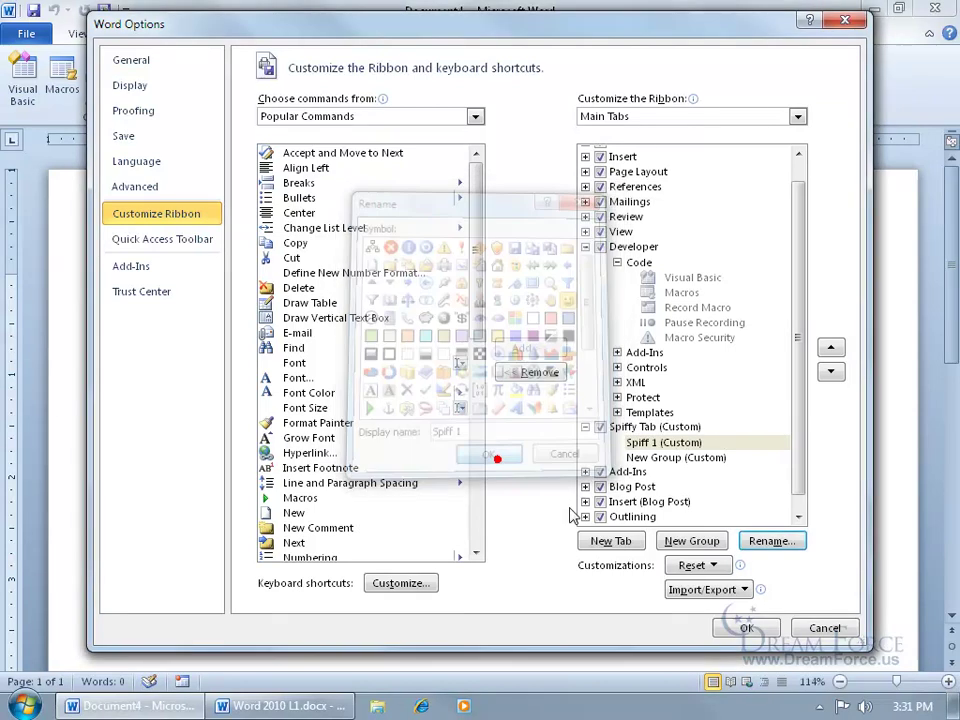
- Rename Spiffy Tab's second group Spiff 2 with the palette symbol, and add a third group below it
click(676, 457)
click(768, 541)
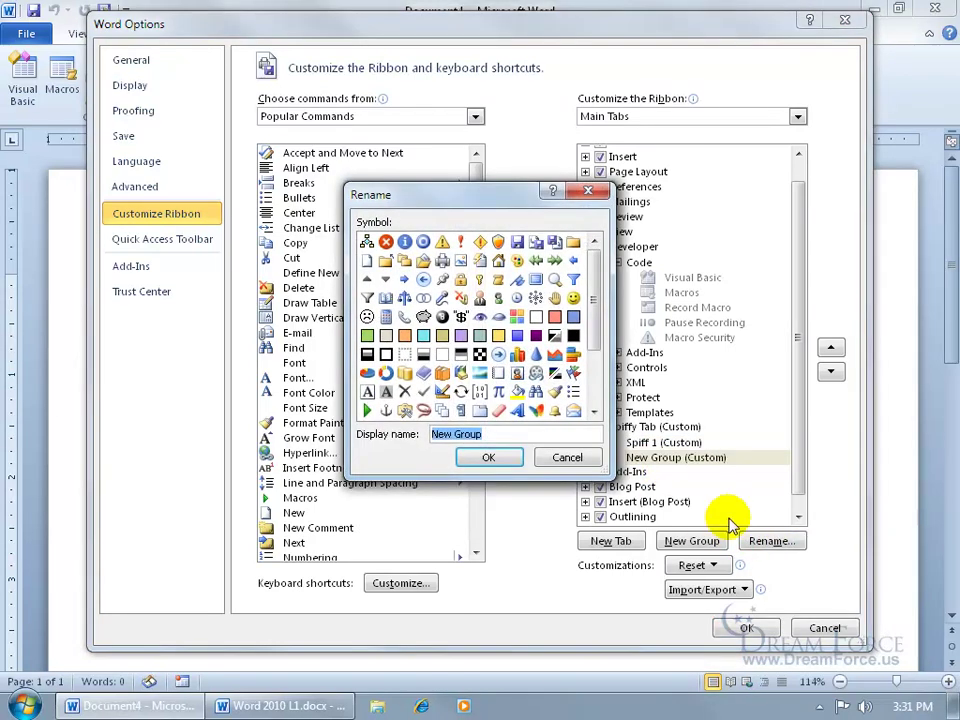
text(Spiff 2)
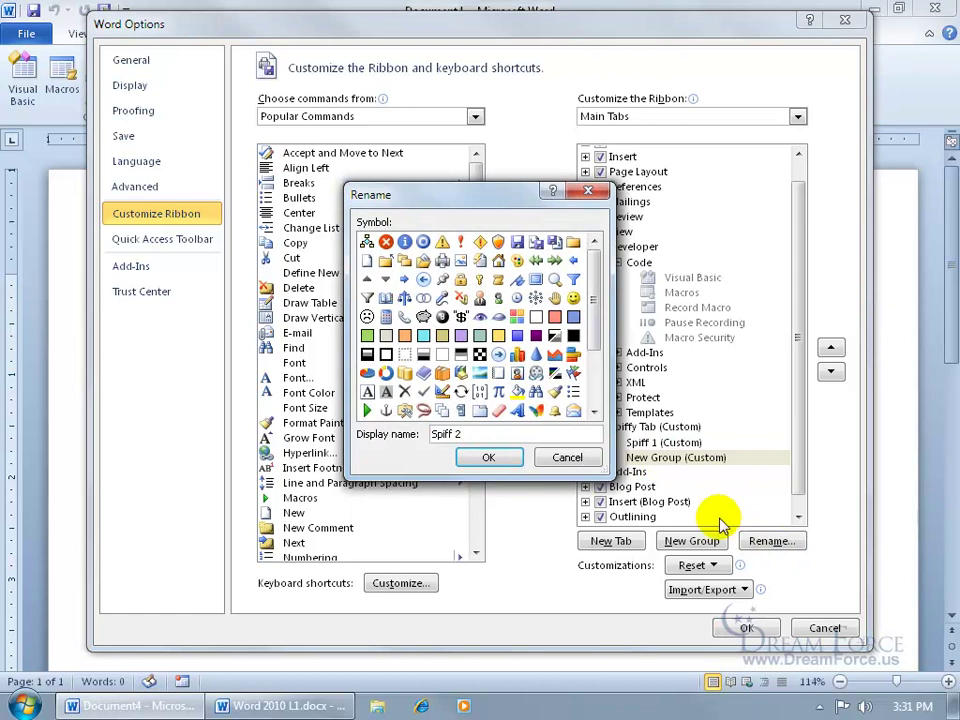
click(518, 261)
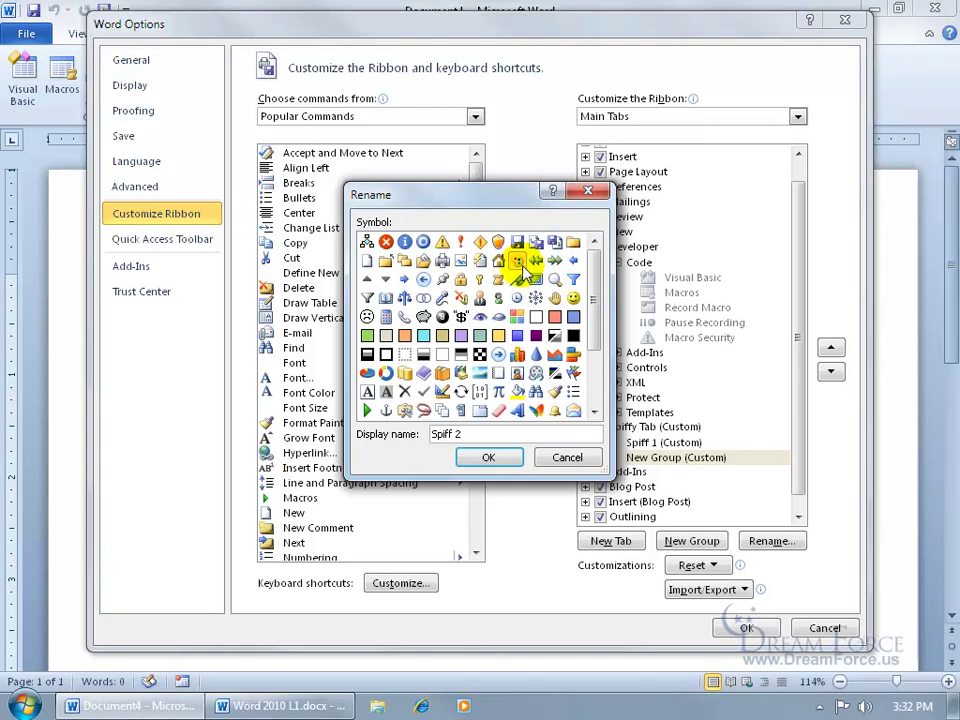
click(506, 462)
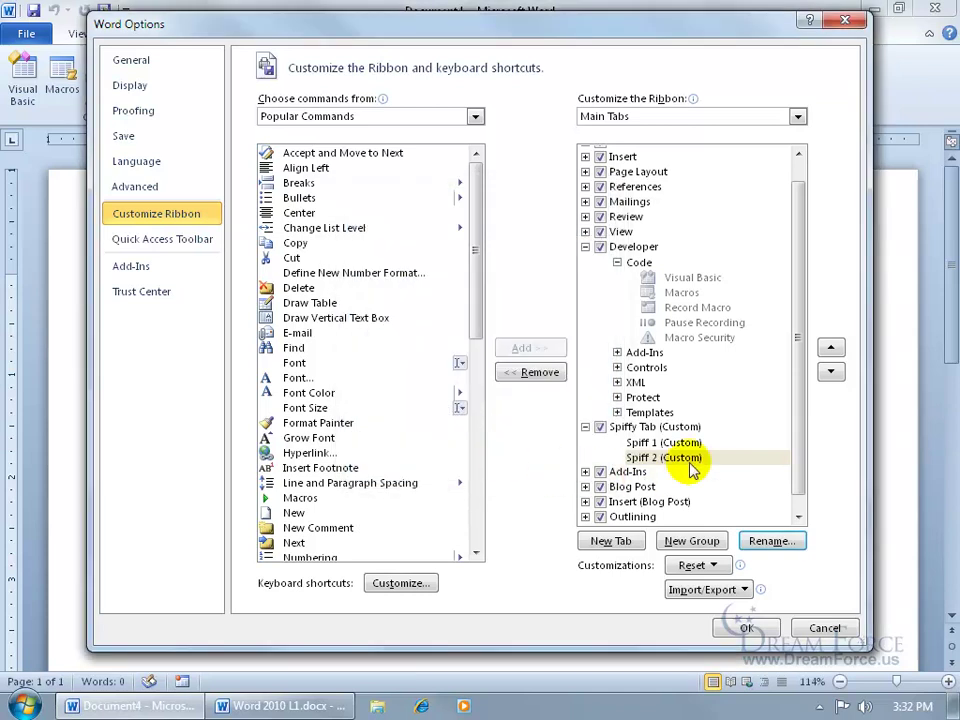
click(690, 541)
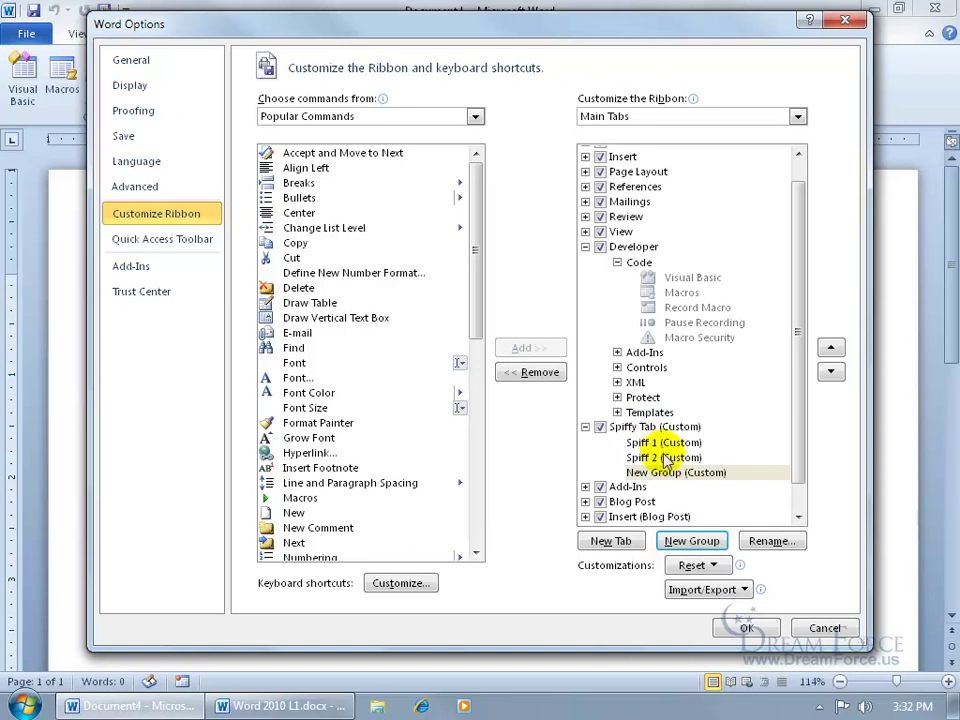
- Add the Find command to Spiffy Tab's third custom group and remove it again
click(293, 348)
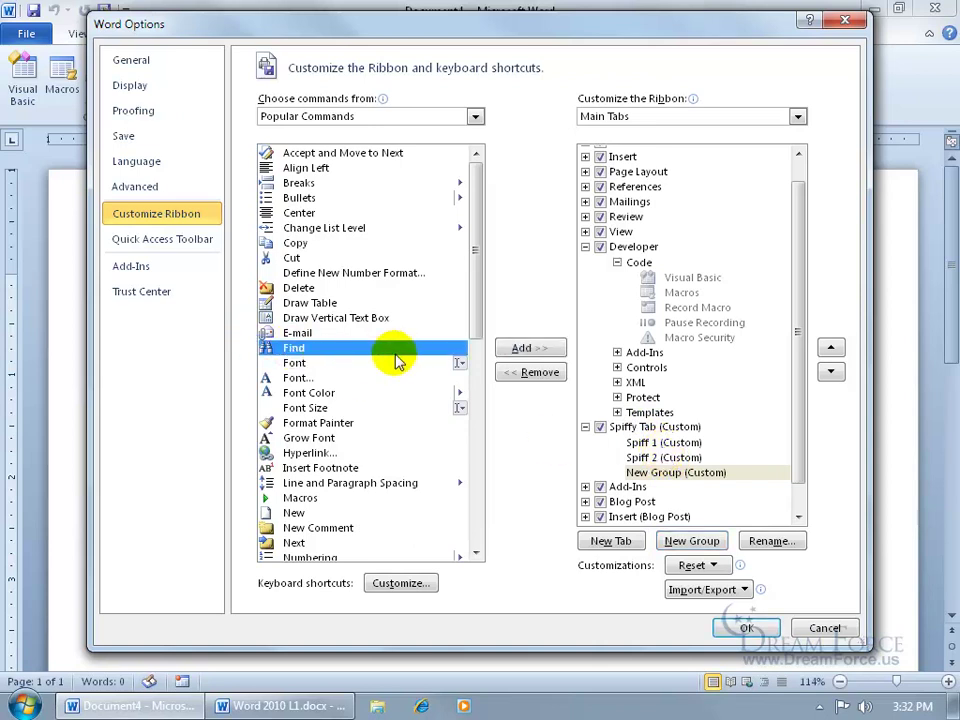
click(522, 348)
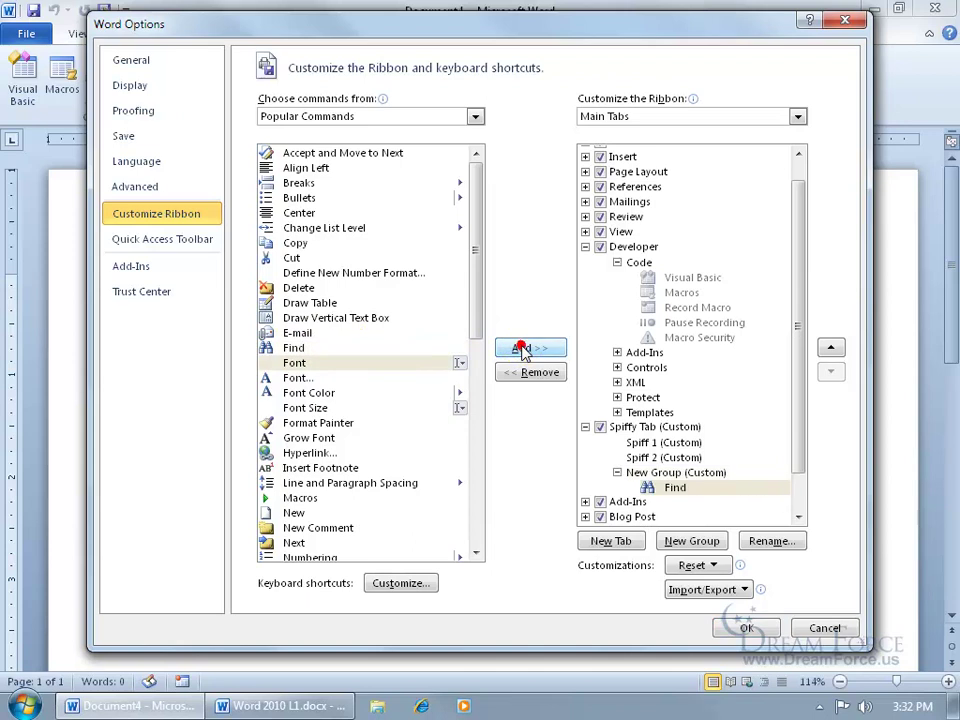
click(686, 497)
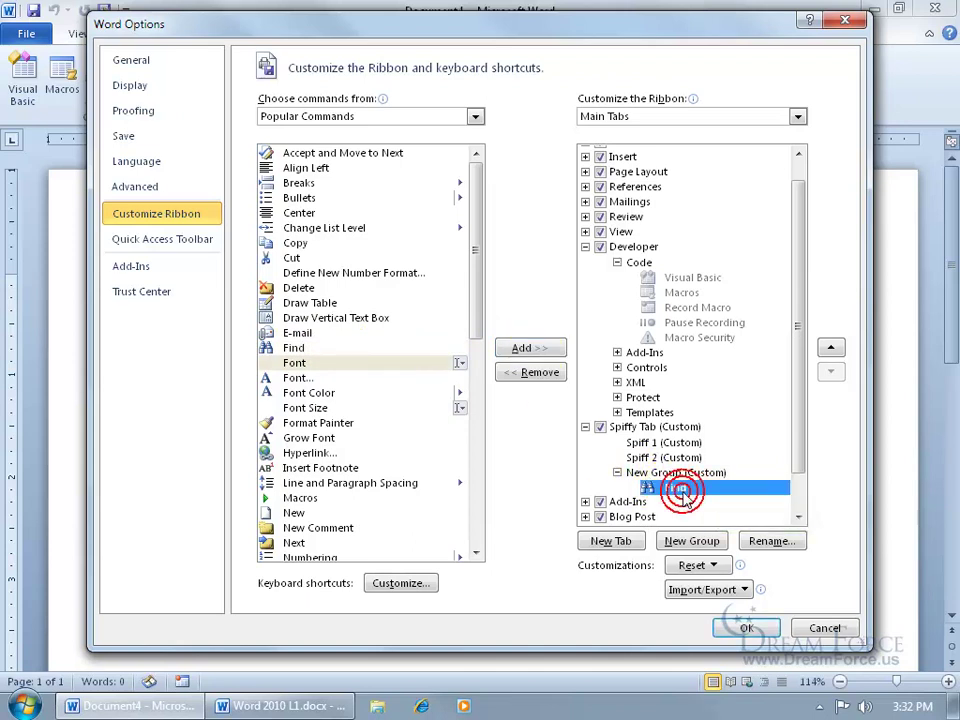
click(537, 374)
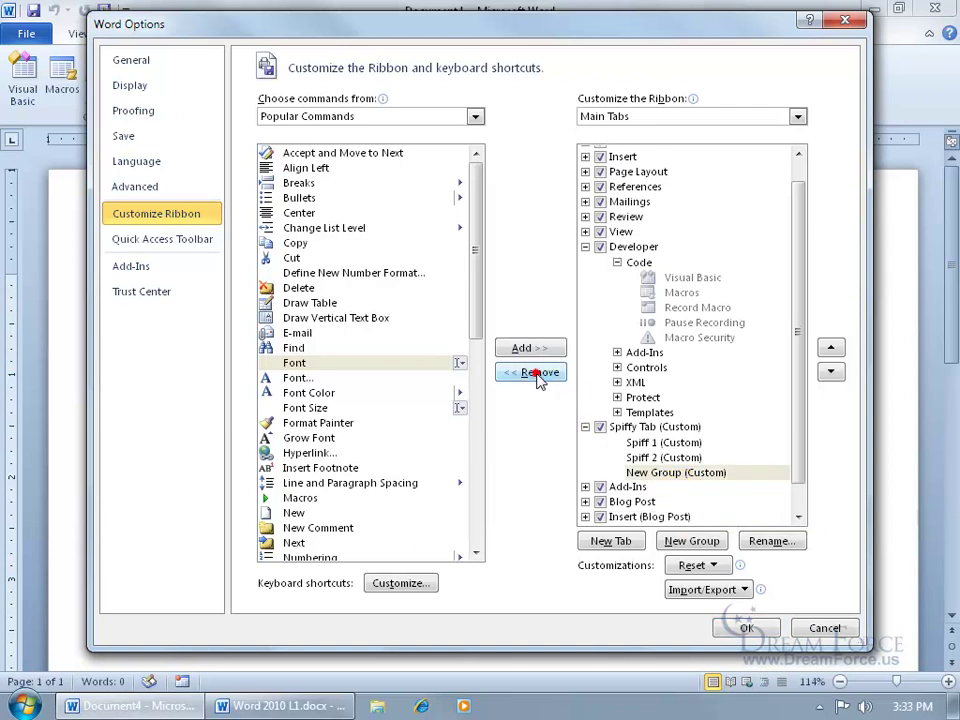
- Add the Font selection list command from Popular Commands to the Spiff 1 group
click(660, 444)
mouse_move(660, 444)
mouse_down()
mouse_move(637, 452)
mouse_move(648, 458)
mouse_up()
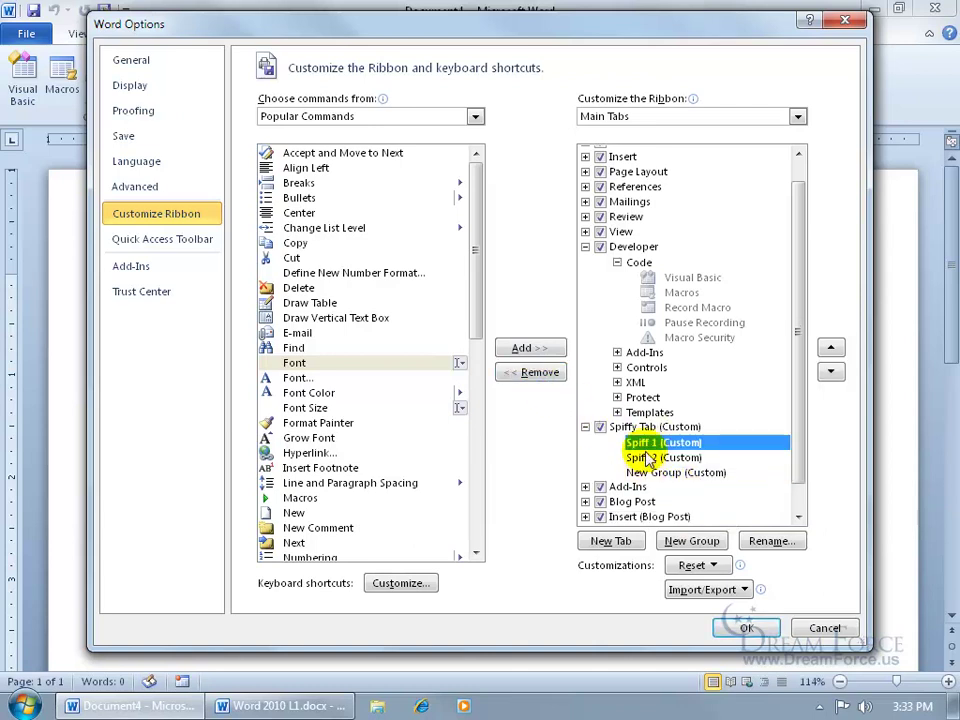
click(306, 365)
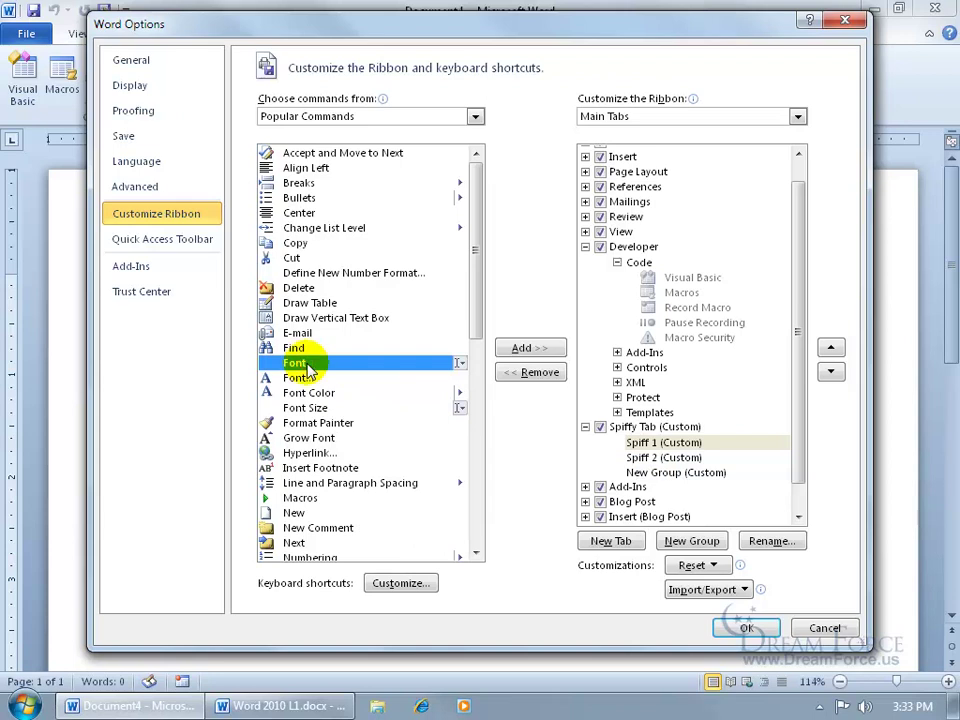
click(525, 350)
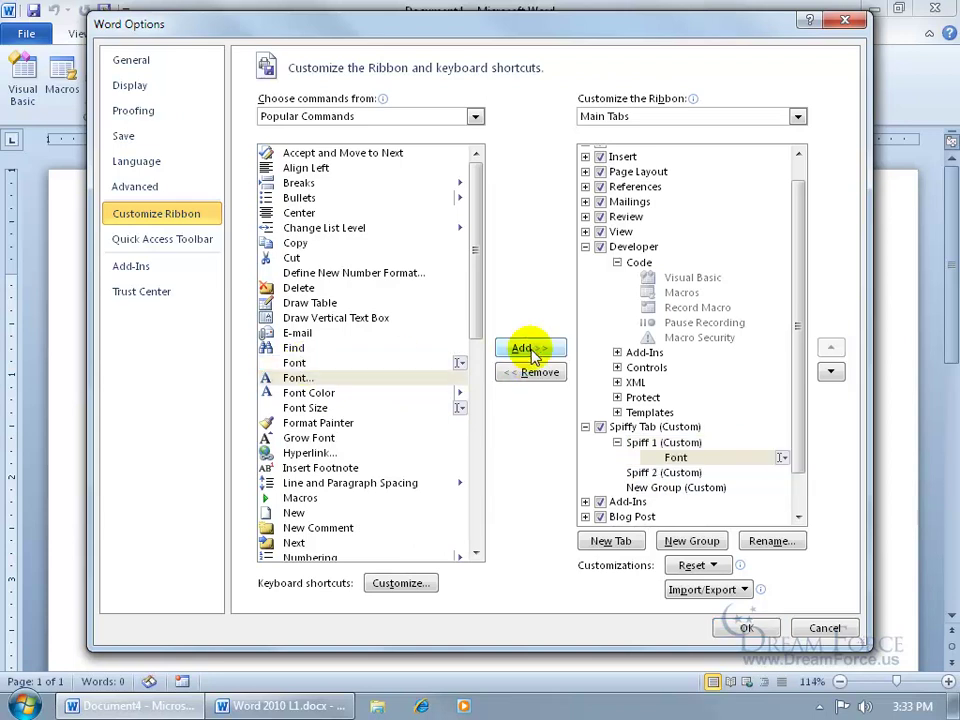
- Add the Format Painter command to the Spiff 2 group and the Macros command to Spiffy Tab's third custom group
click(332, 422)
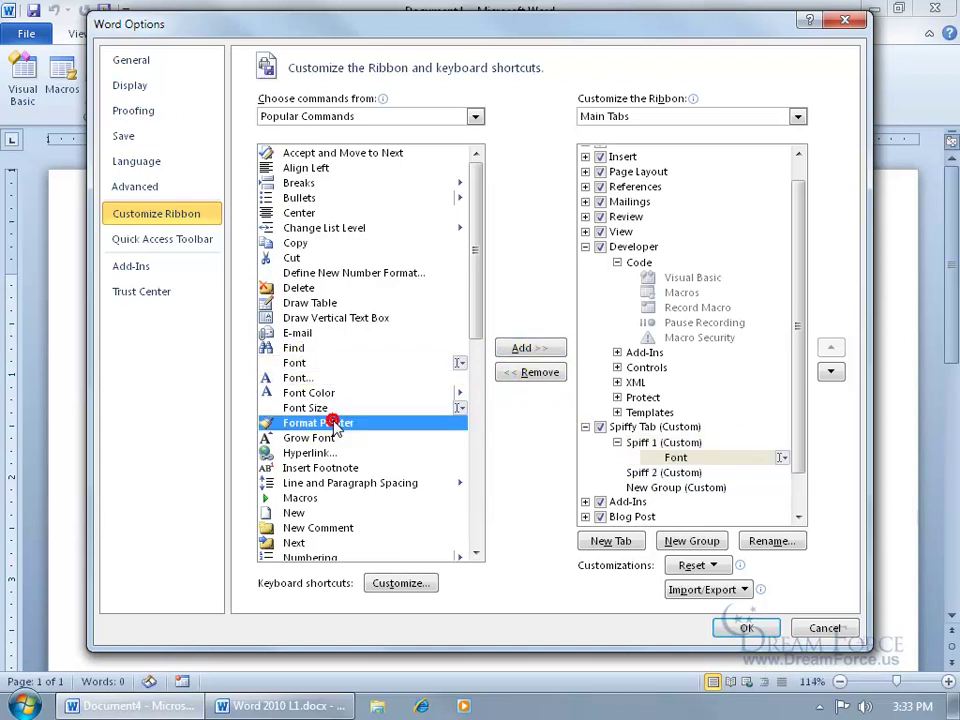
click(680, 472)
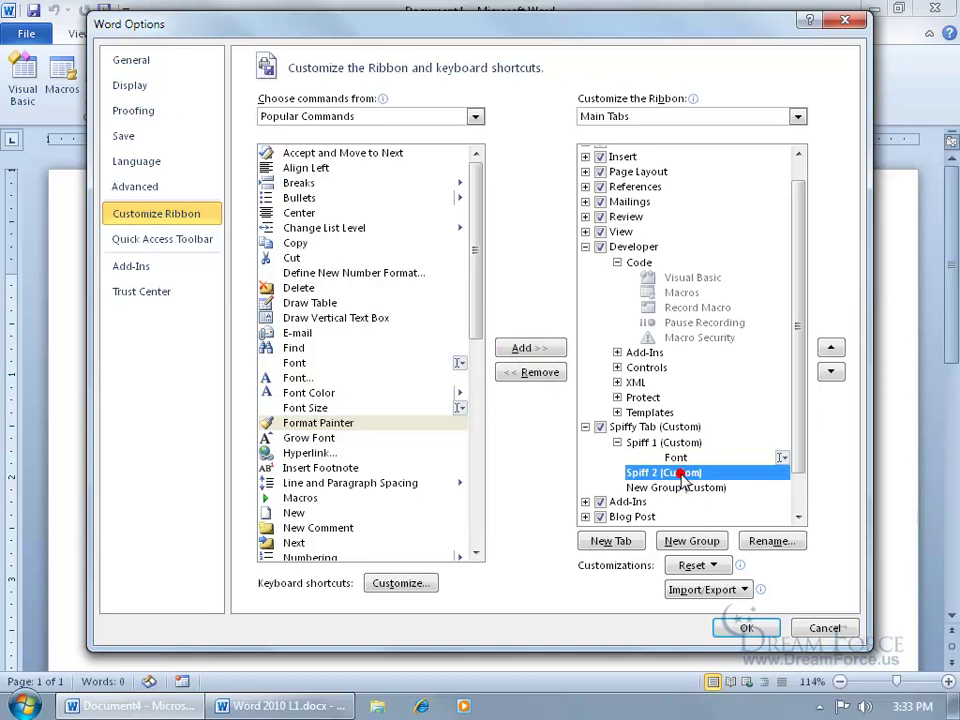
click(521, 349)
click(655, 502)
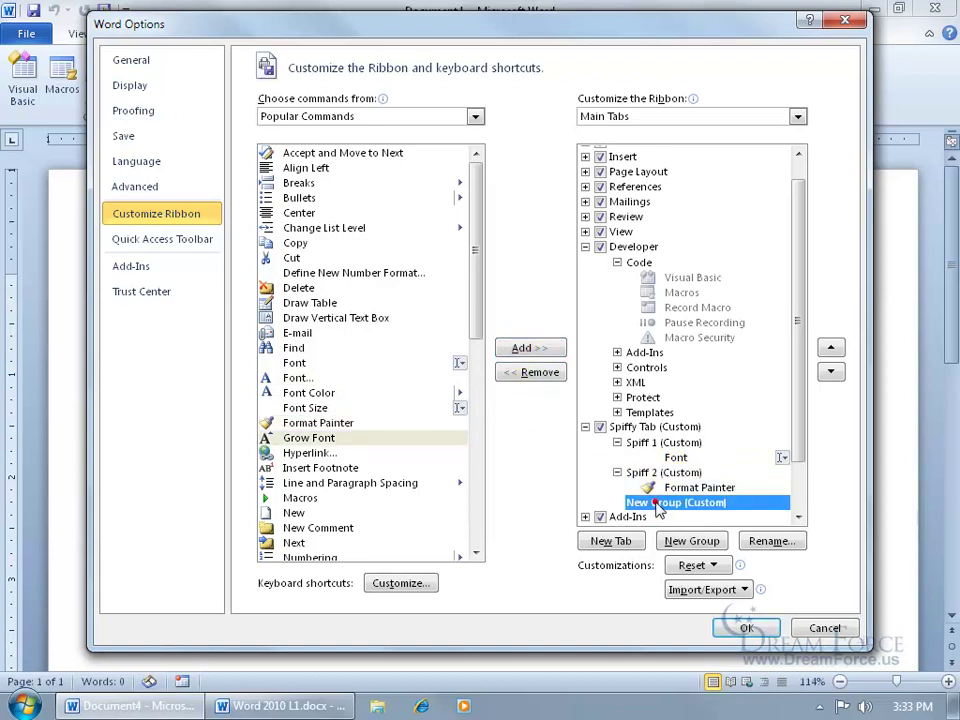
click(300, 497)
click(547, 353)
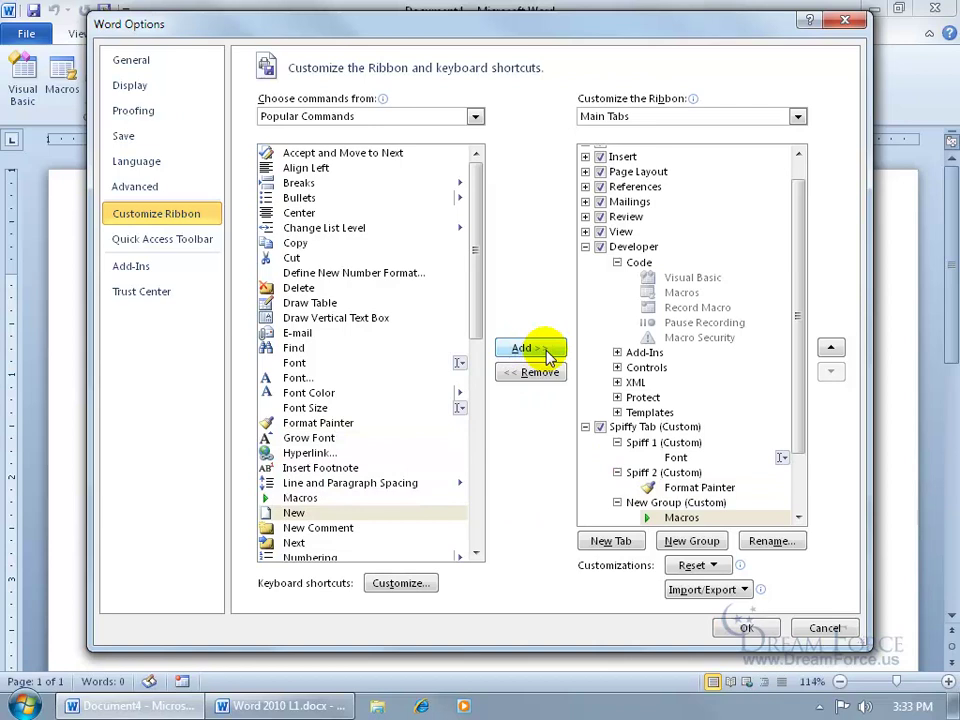
- Add the Font Color command to the Spiff 1 group and apply the ribbon customizations
click(660, 442)
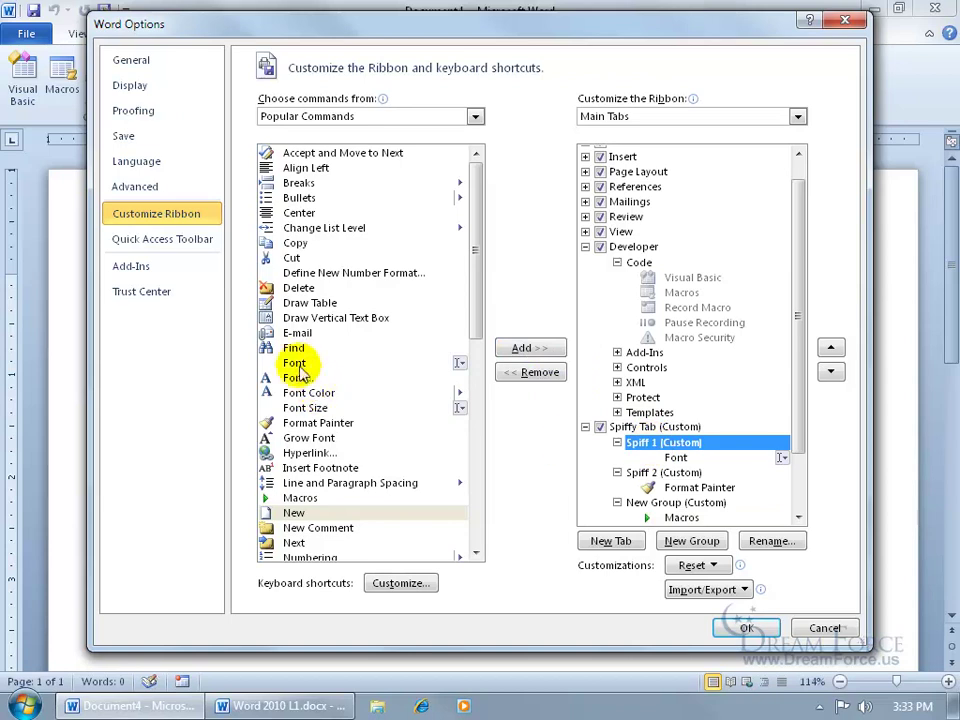
click(330, 393)
click(550, 349)
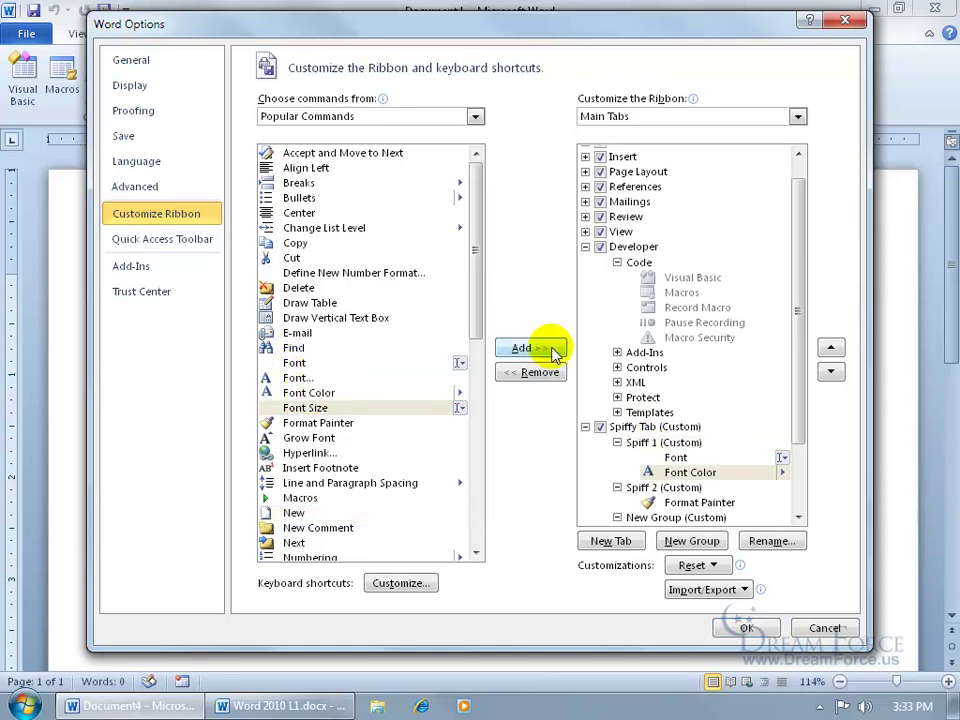
click(750, 627)
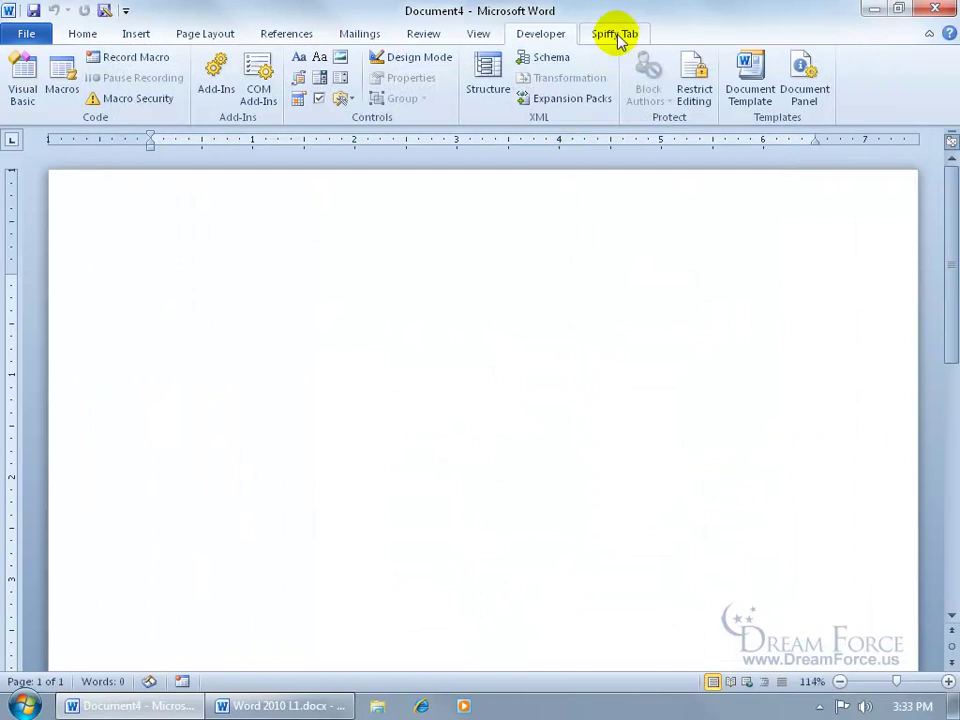
- Examine the groups on Spiffy Tab, including the choices offered by its Font Color and Font lists
click(617, 31)
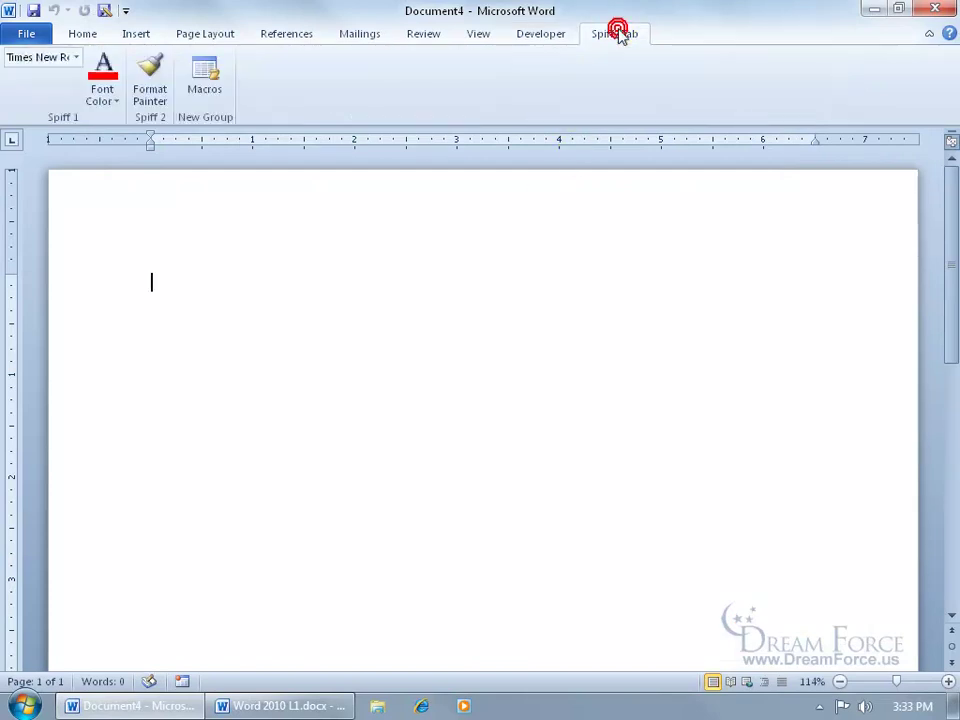
click(112, 97)
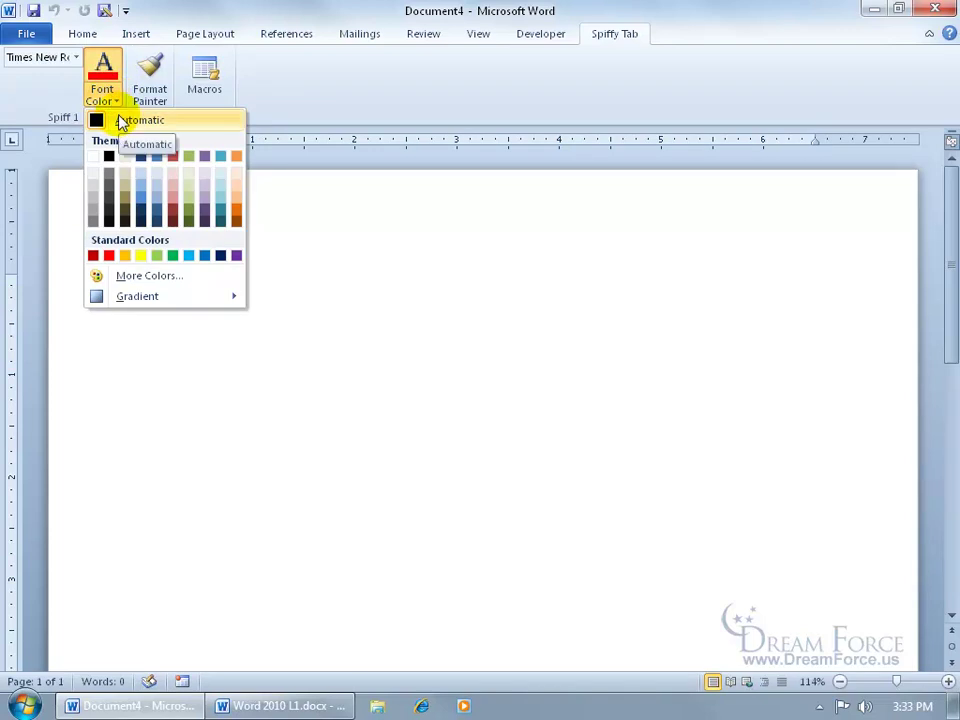
click(51, 86)
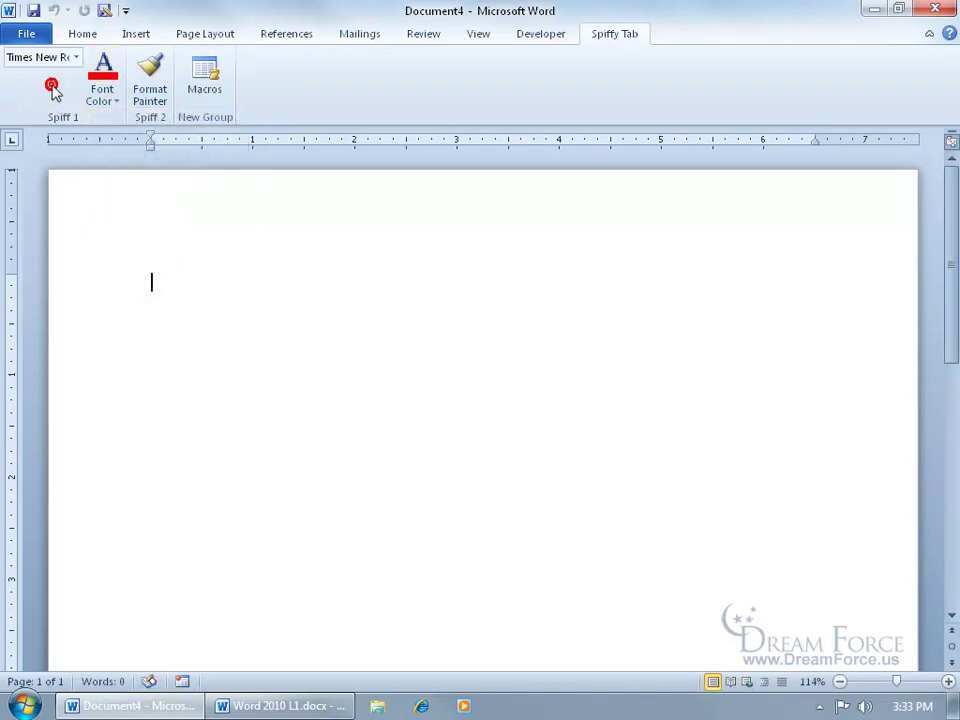
click(74, 60)
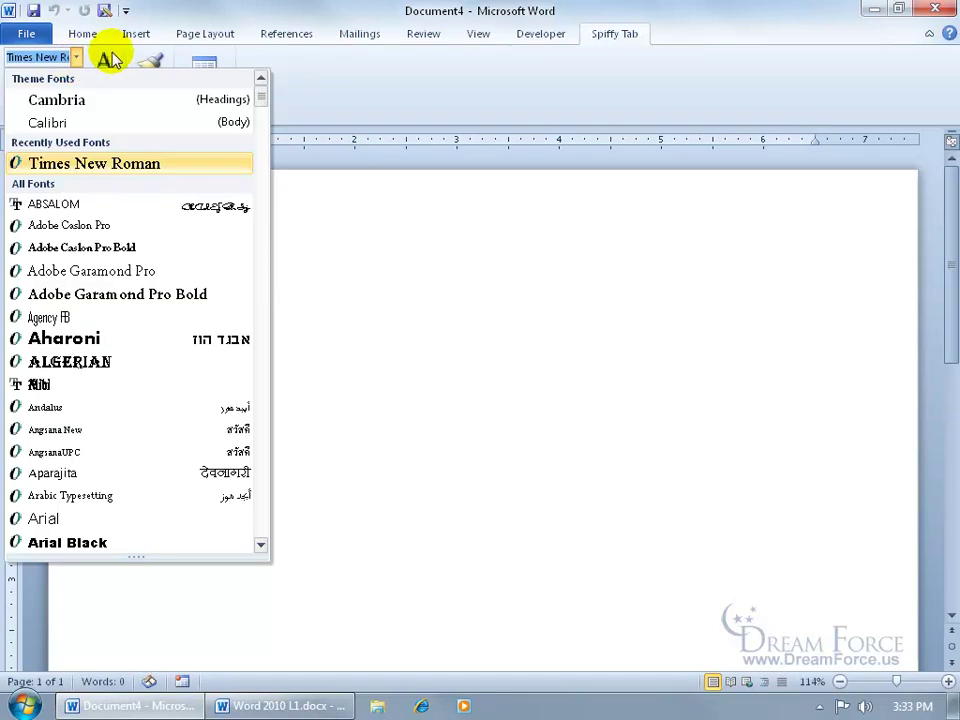
click(98, 60)
- Add the Spiff 1 group, the Format Painter command and Spiffy Tab's third group to the Quick Access Toolbar
right_click(77, 119)
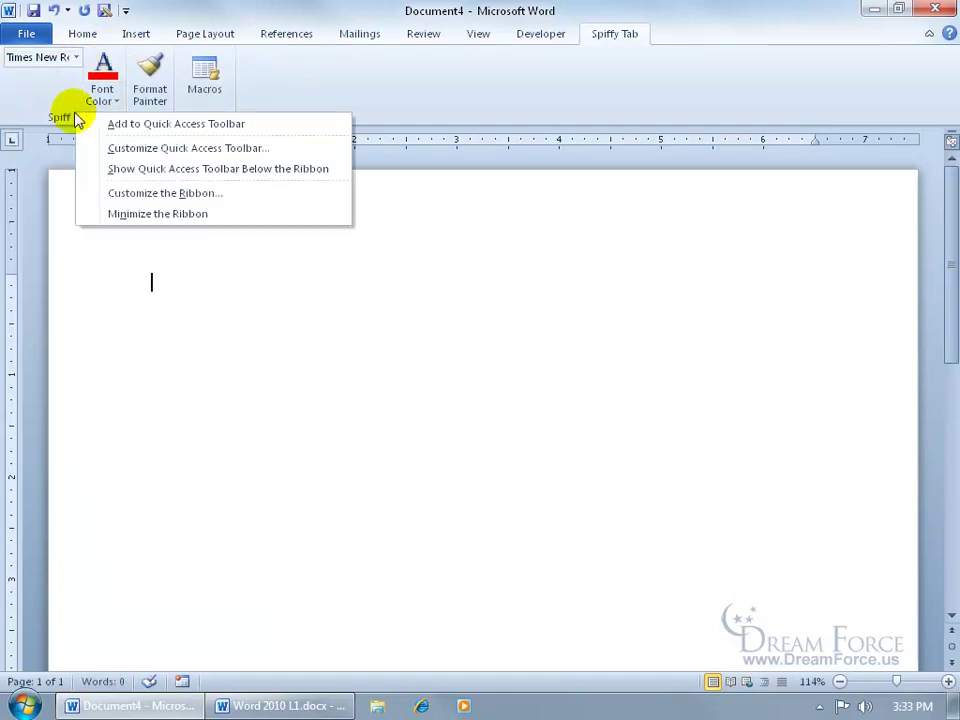
click(110, 124)
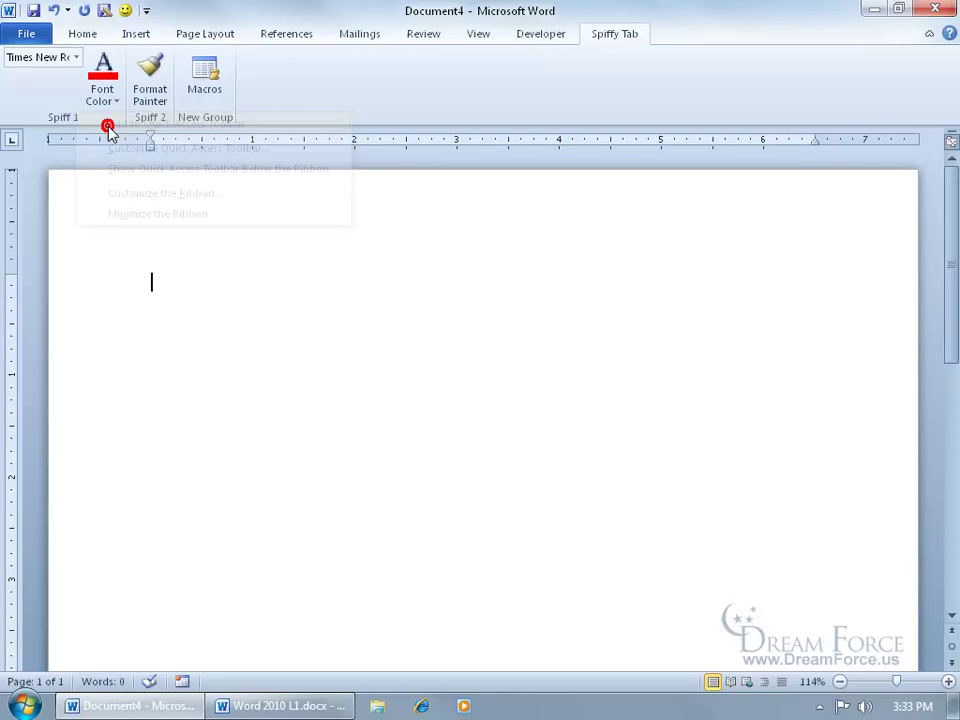
right_click(138, 56)
click(177, 68)
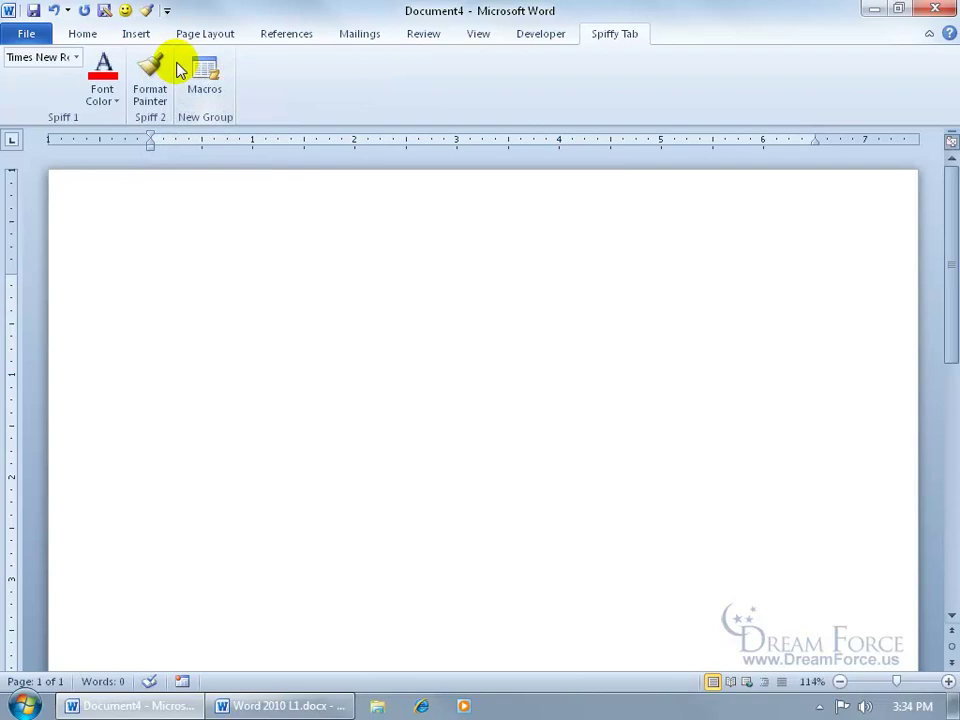
right_click(188, 62)
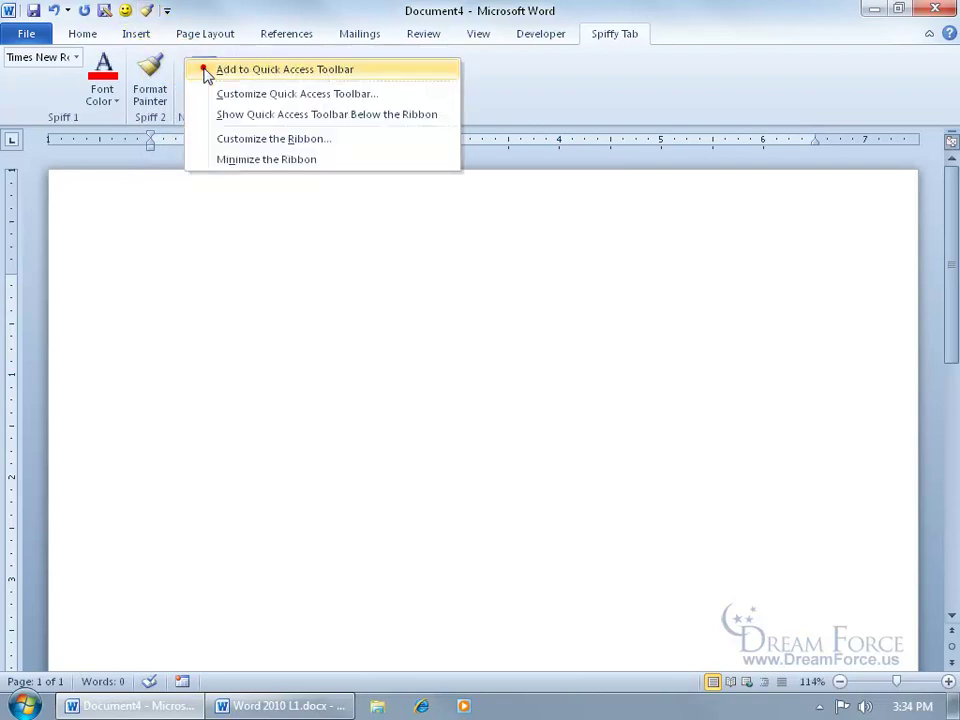
click(204, 70)
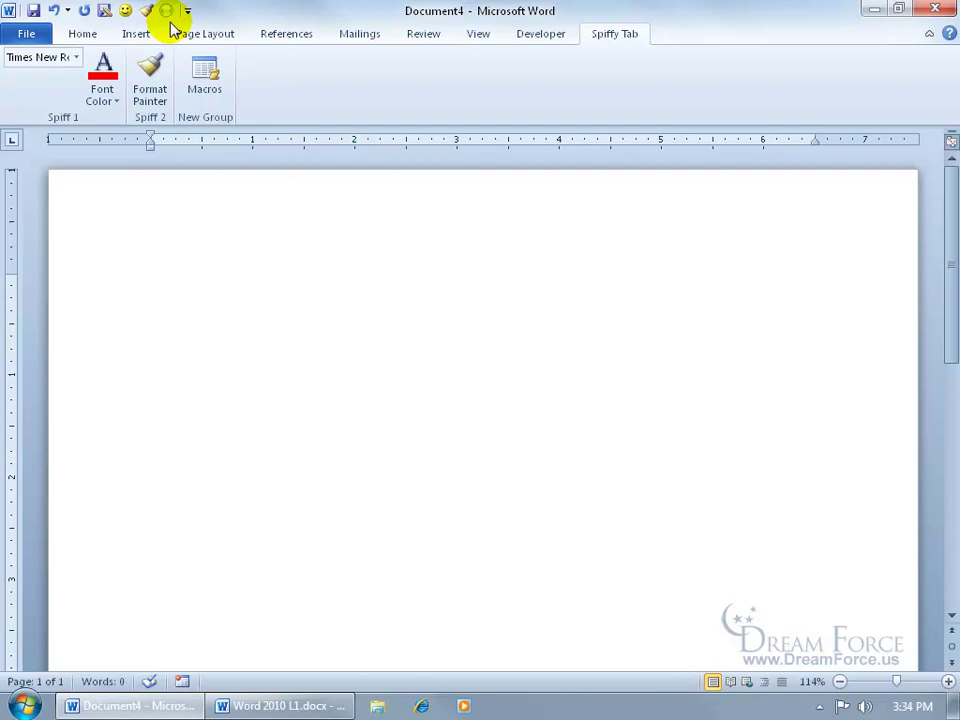
- Remove the third custom group, Format Painter and the Spiff 1 group from the Quick Access Toolbar
right_click(168, 12)
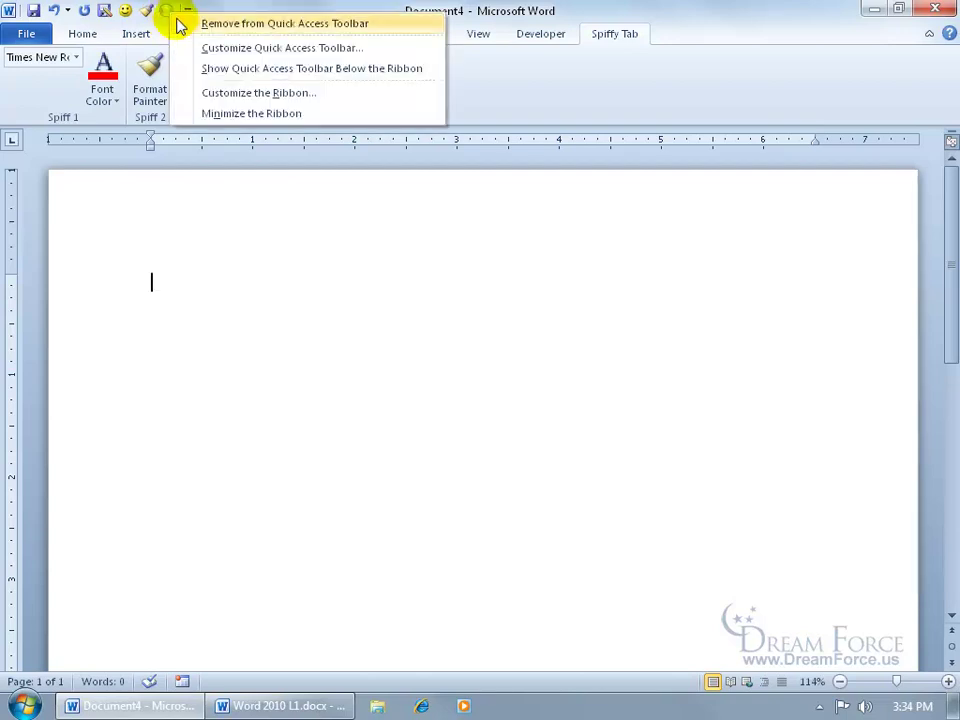
click(179, 21)
right_click(146, 11)
click(165, 22)
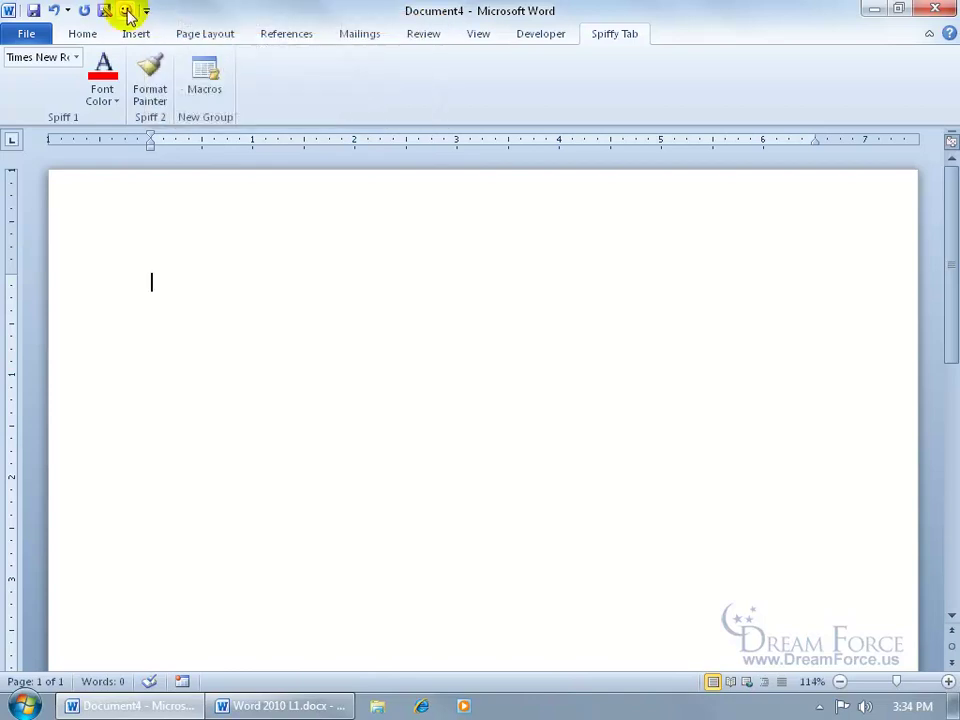
right_click(125, 11)
click(147, 21)
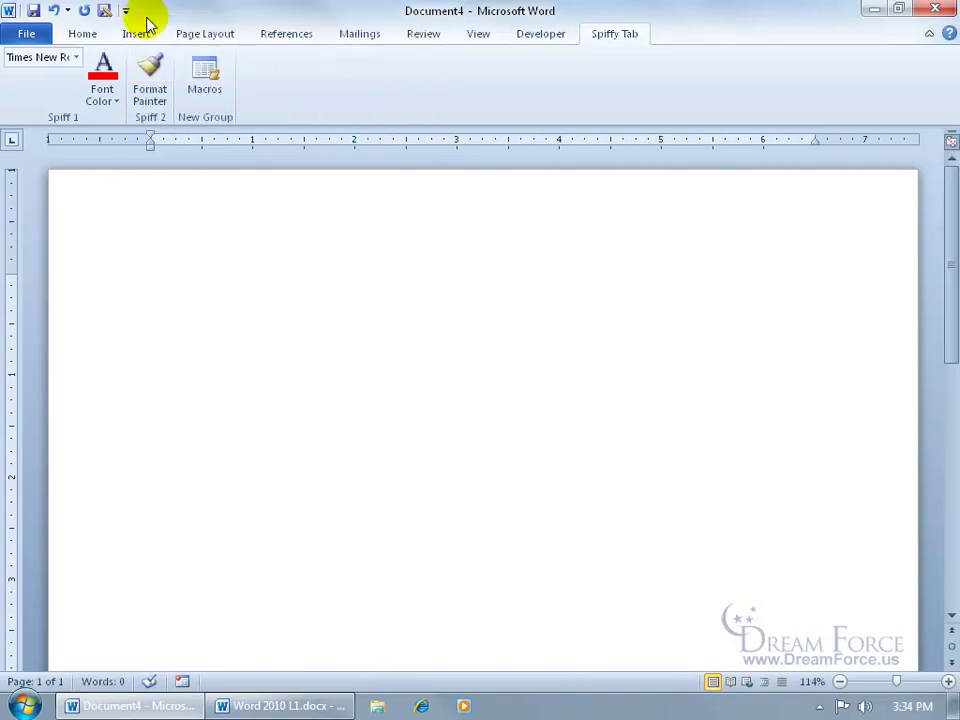
- Reopen the ribbon customization options and hide Spiffy Tab from the ribbon
right_click(276, 64)
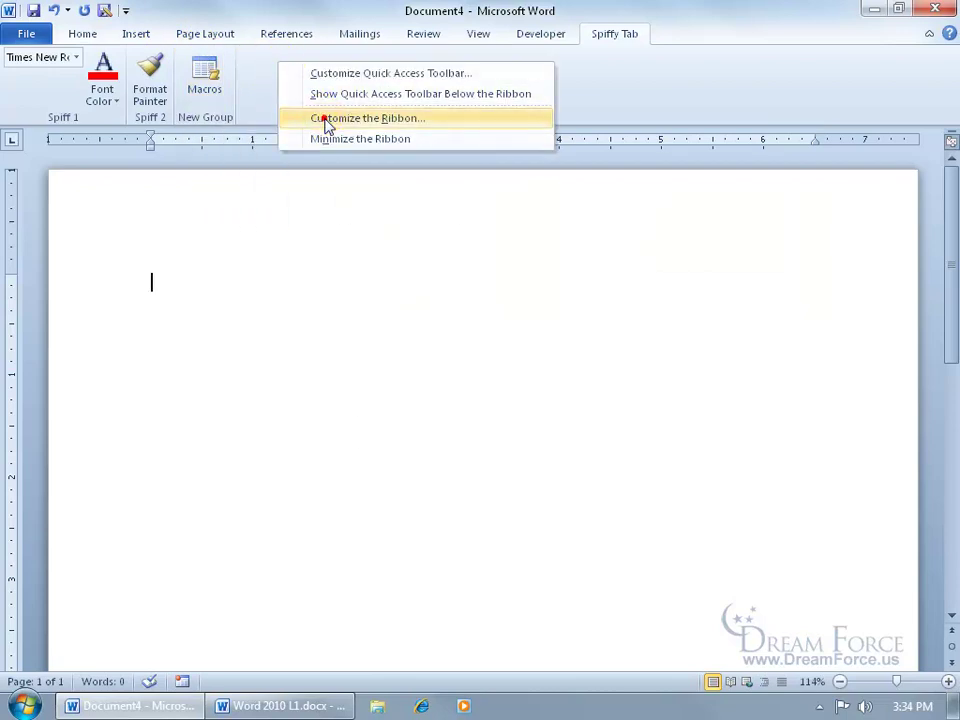
click(365, 118)
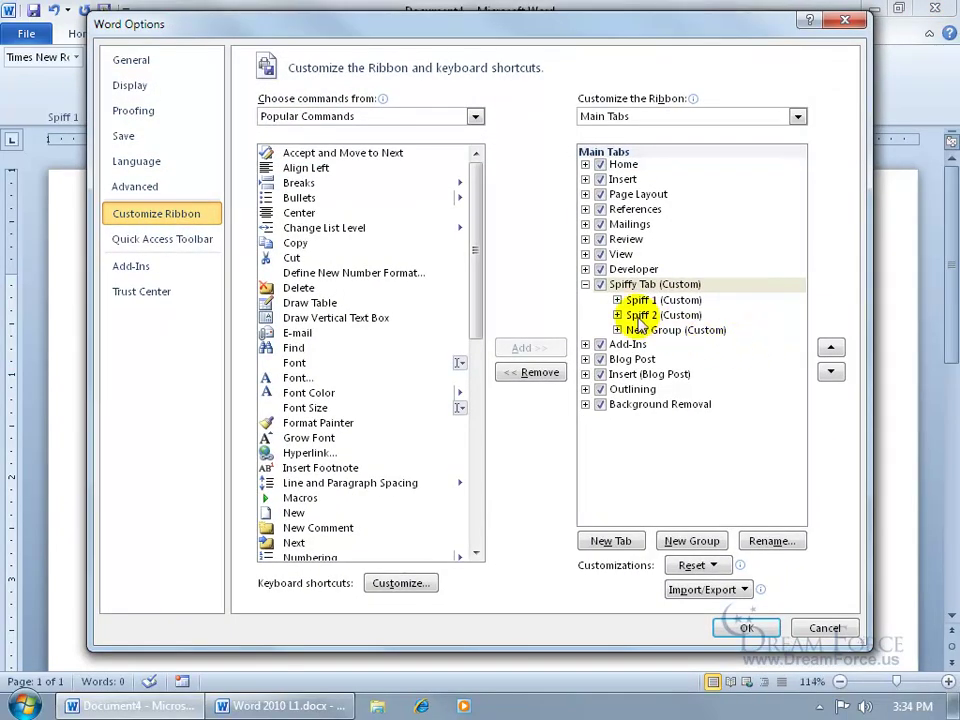
click(600, 284)
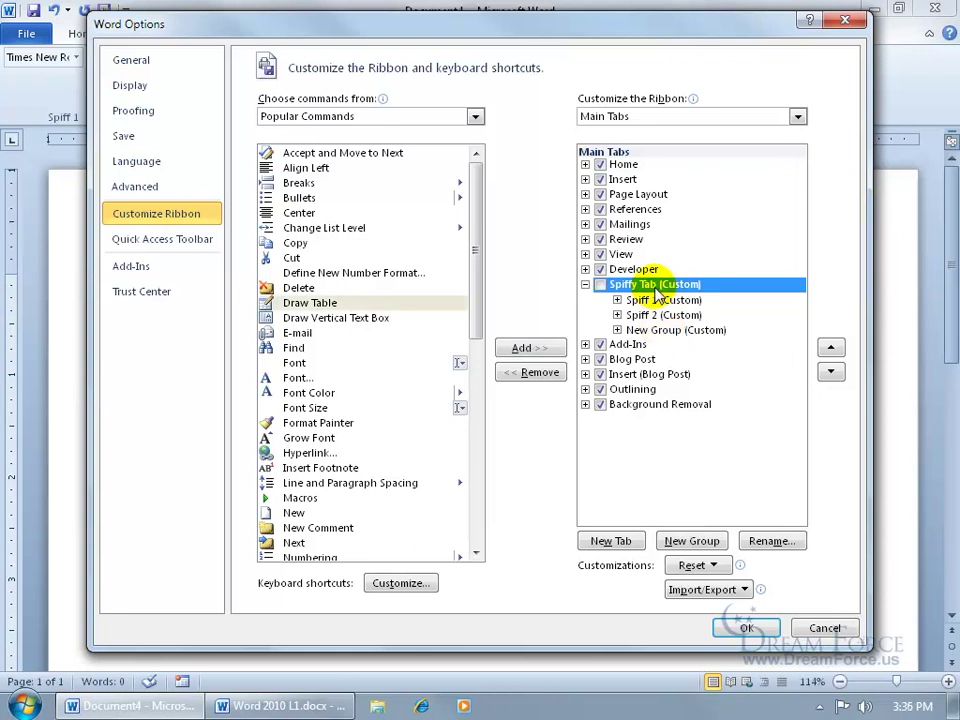
- Add a new custom group to the Developer tab and set Spiffy Tab to be shown on the ribbon again
click(585, 269)
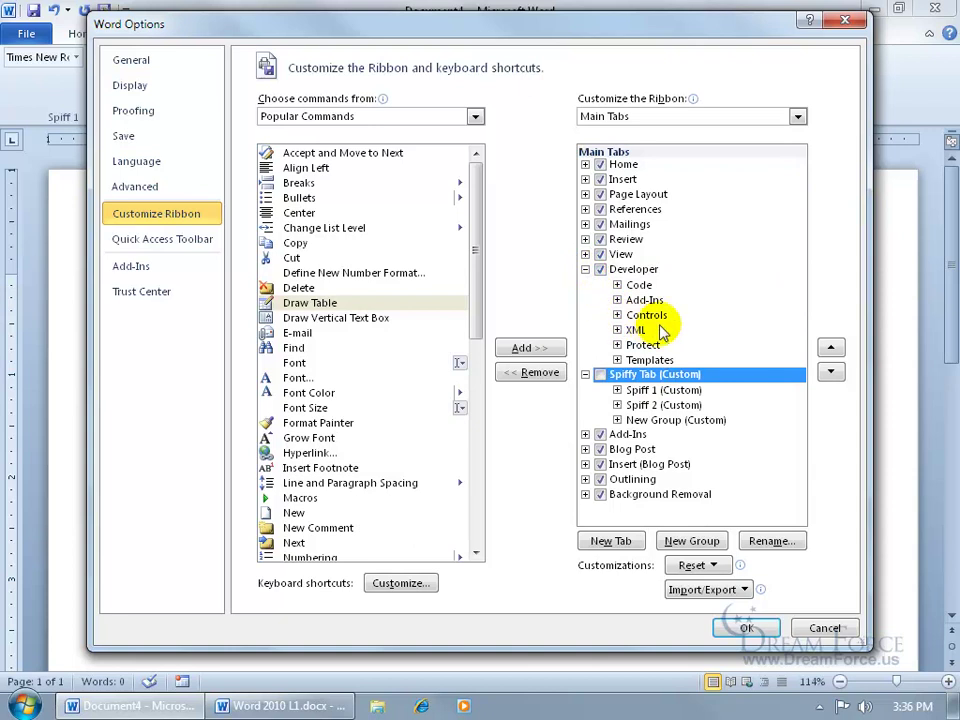
click(617, 284)
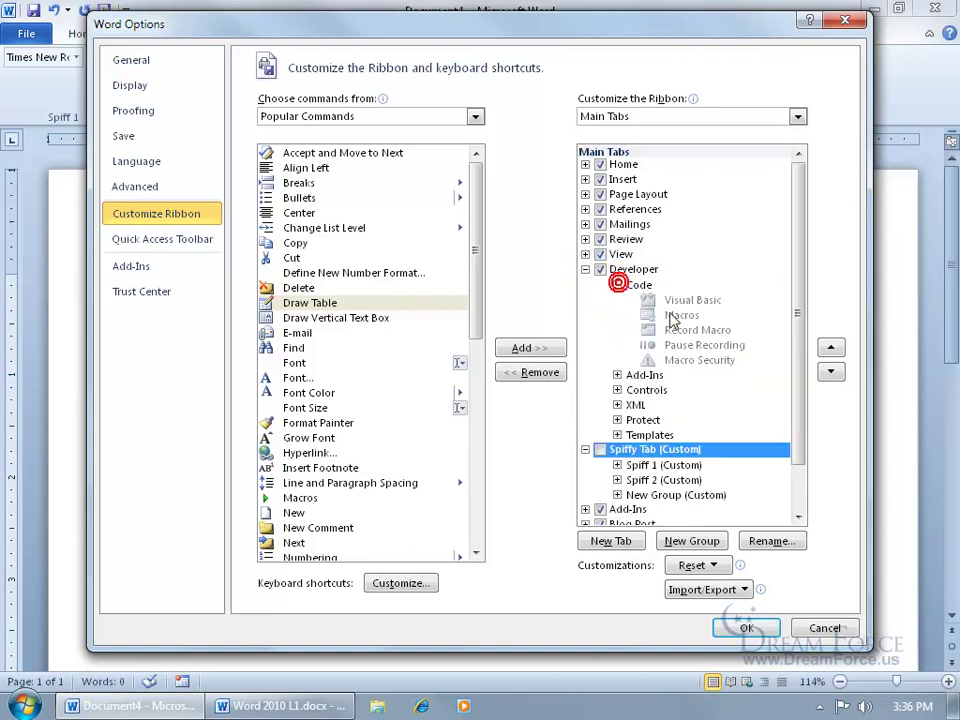
click(650, 270)
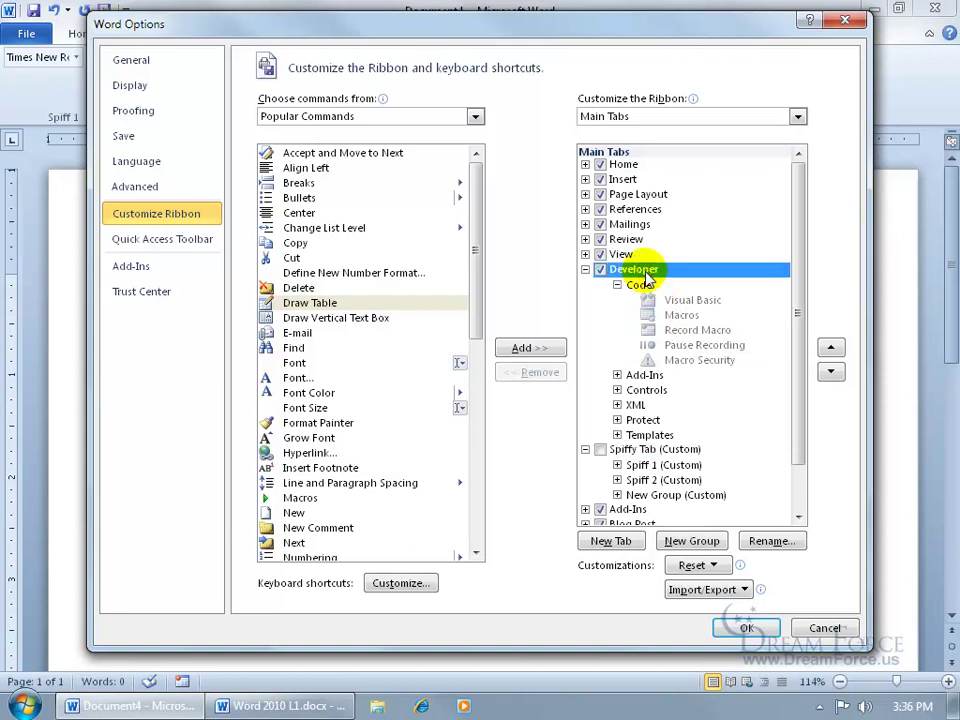
click(692, 541)
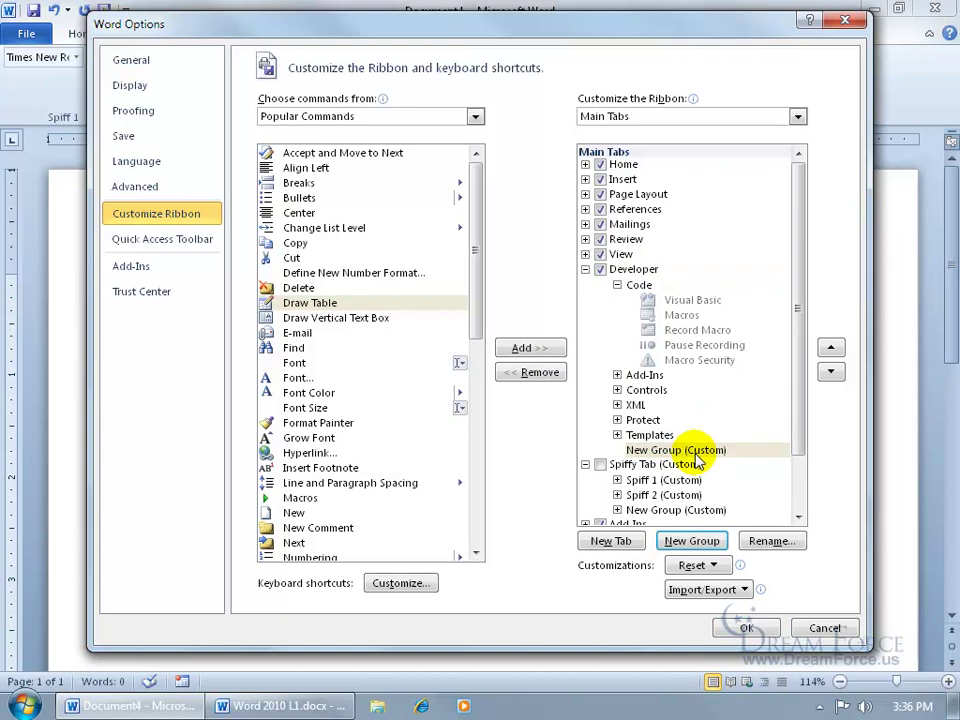
scroll(798, 430, down, 2)
click(602, 400)
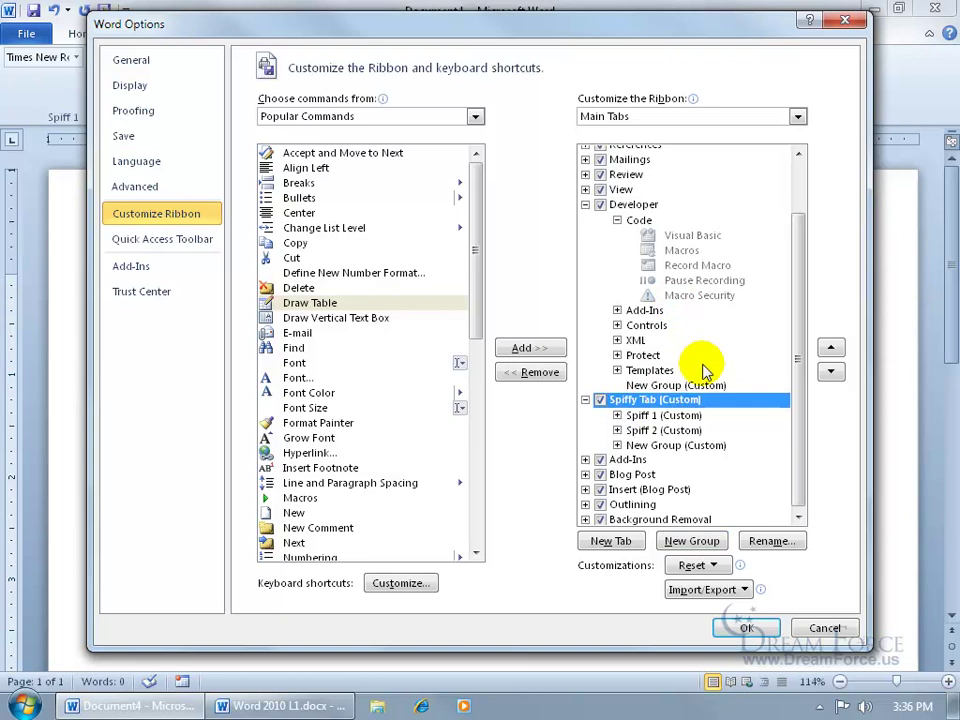
- Reset all ribbon and Quick Access Toolbar customizations and apply the default layout
click(694, 566)
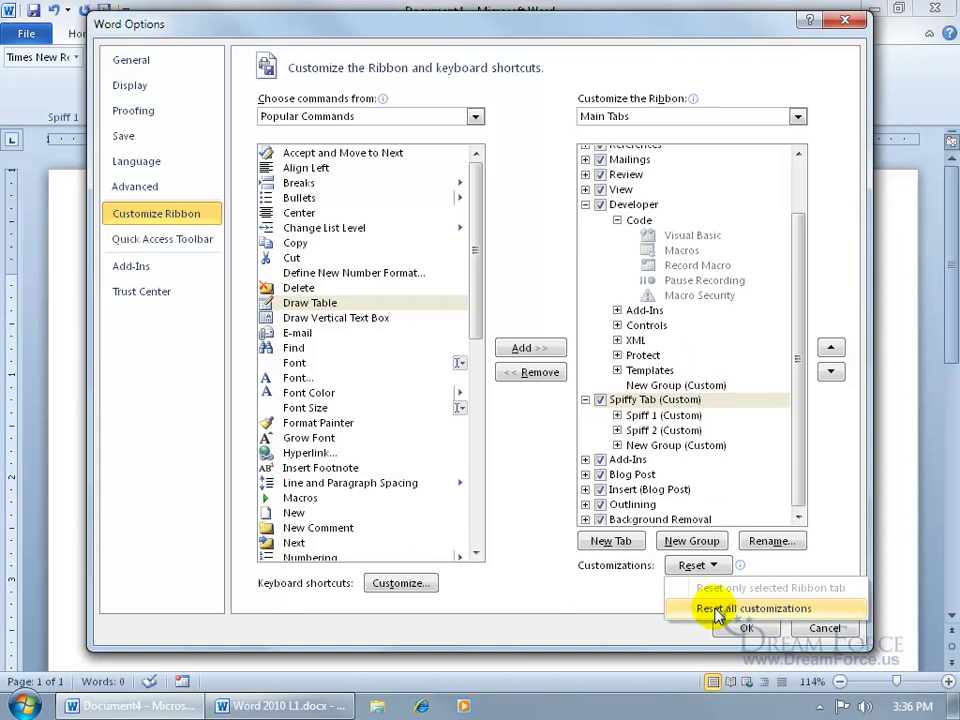
click(622, 206)
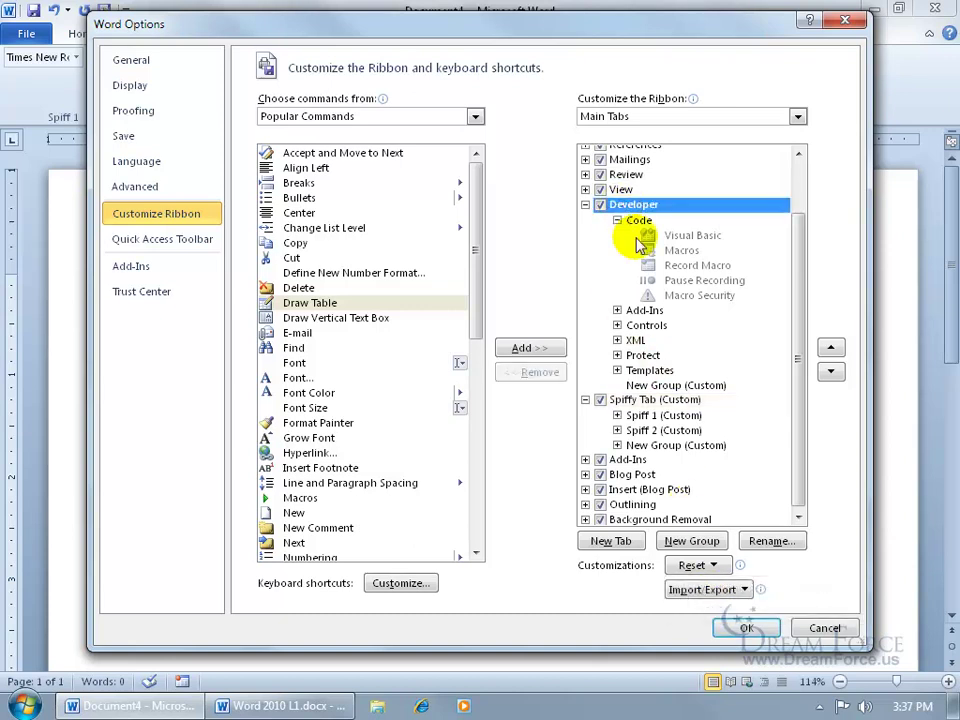
click(714, 566)
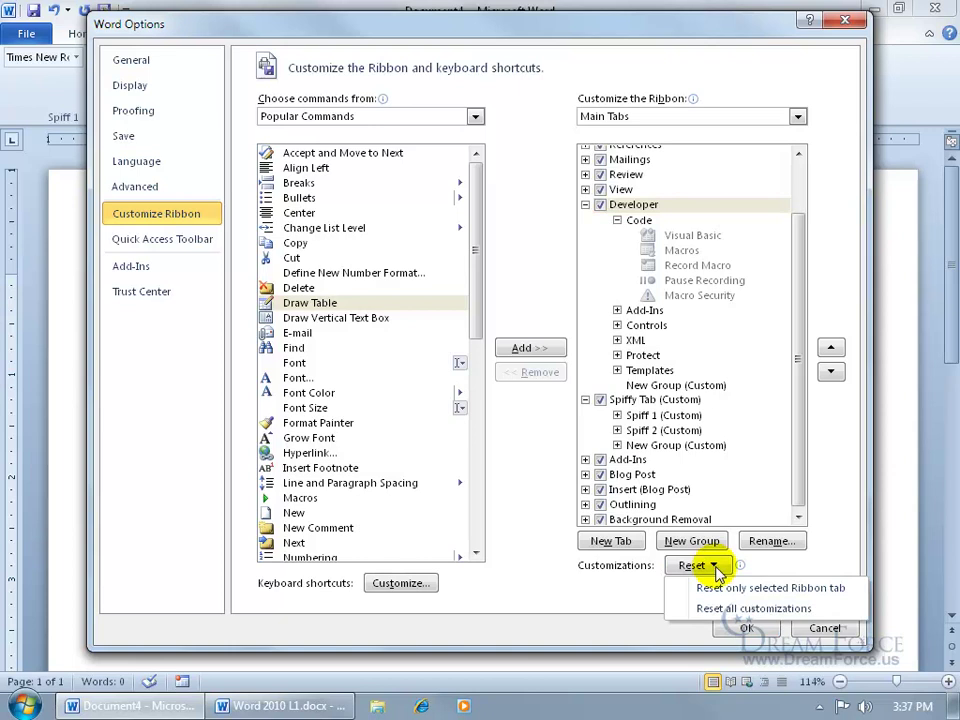
click(744, 608)
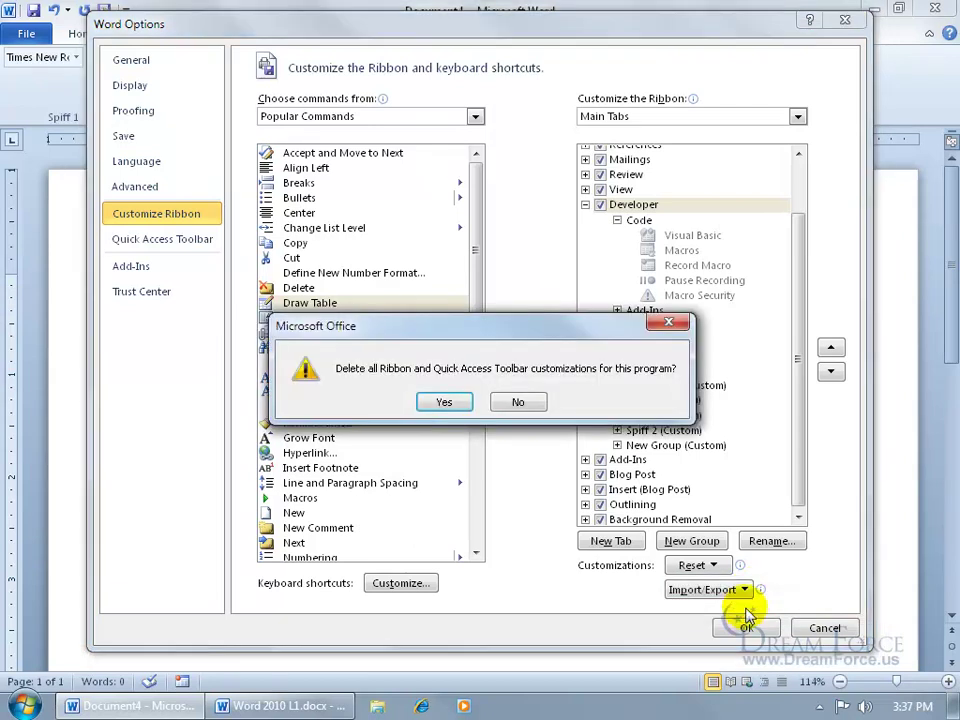
click(446, 403)
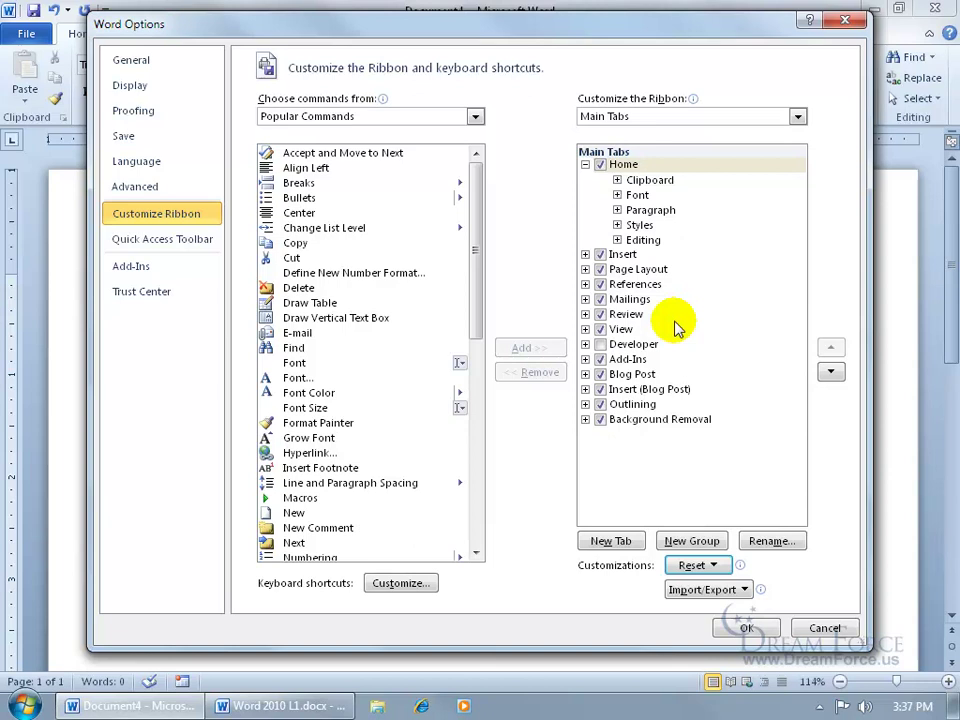
click(740, 622)
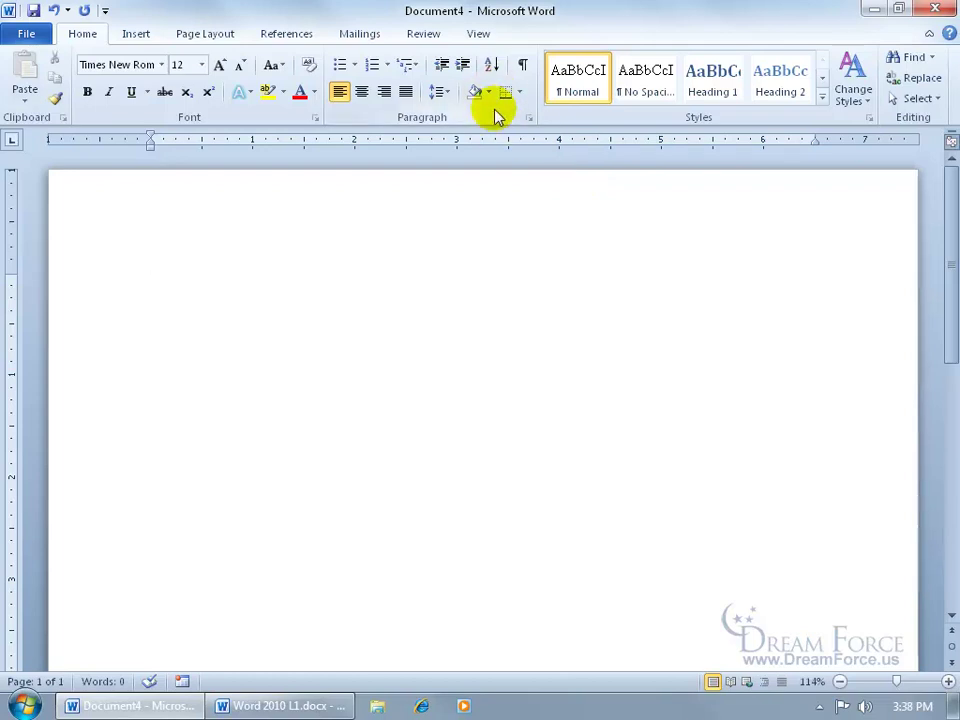
- Minimize the ribbon to tab names only and expand it again, twice
click(929, 36)
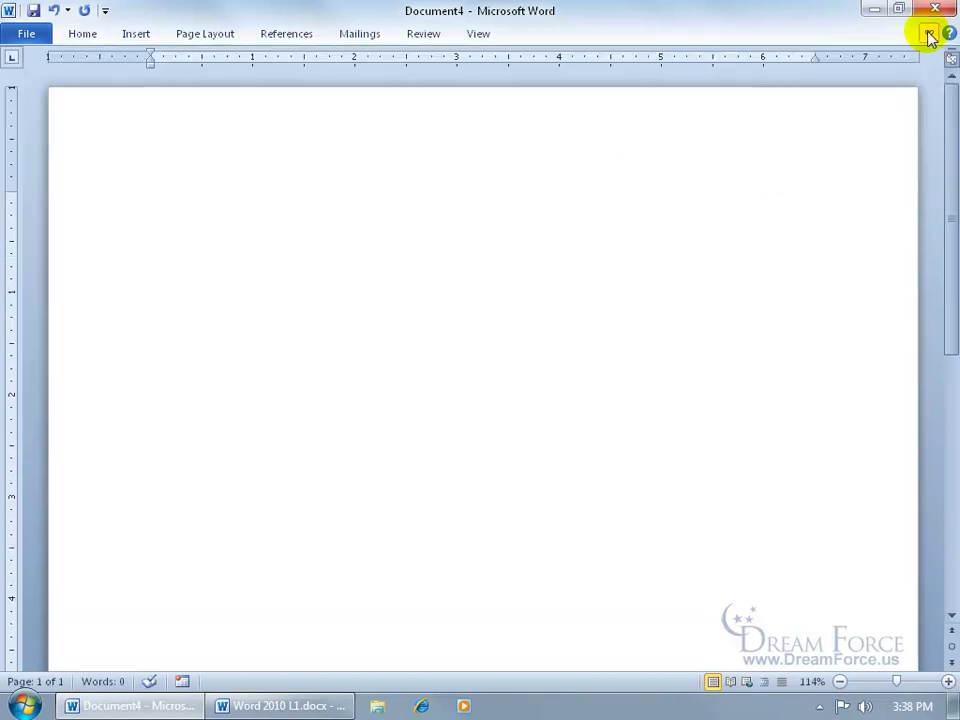
click(929, 36)
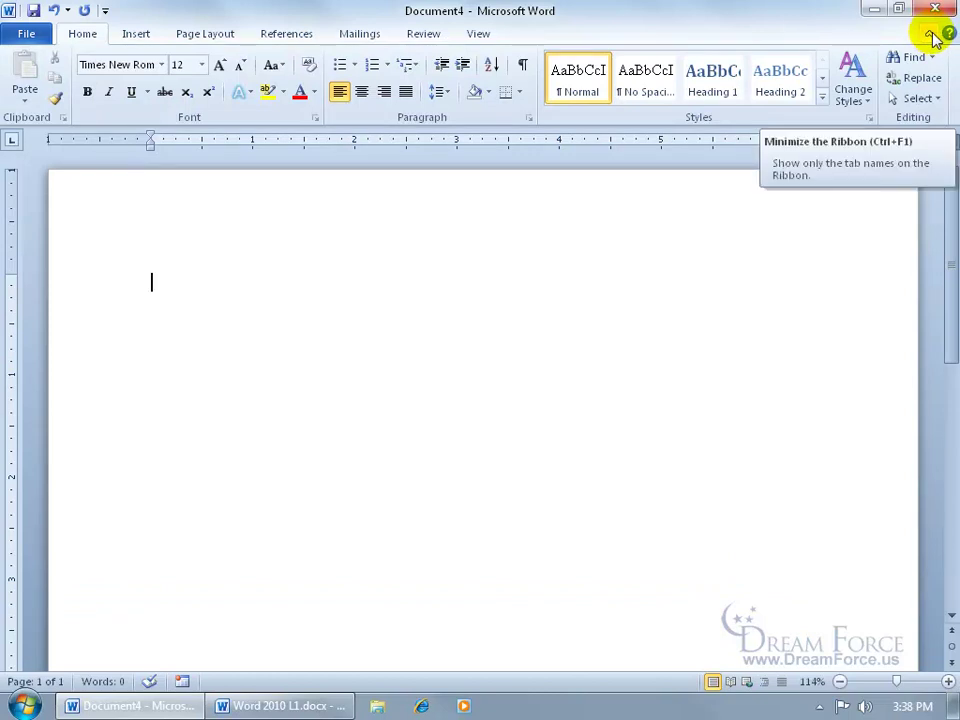
click(929, 36)
click(929, 36)
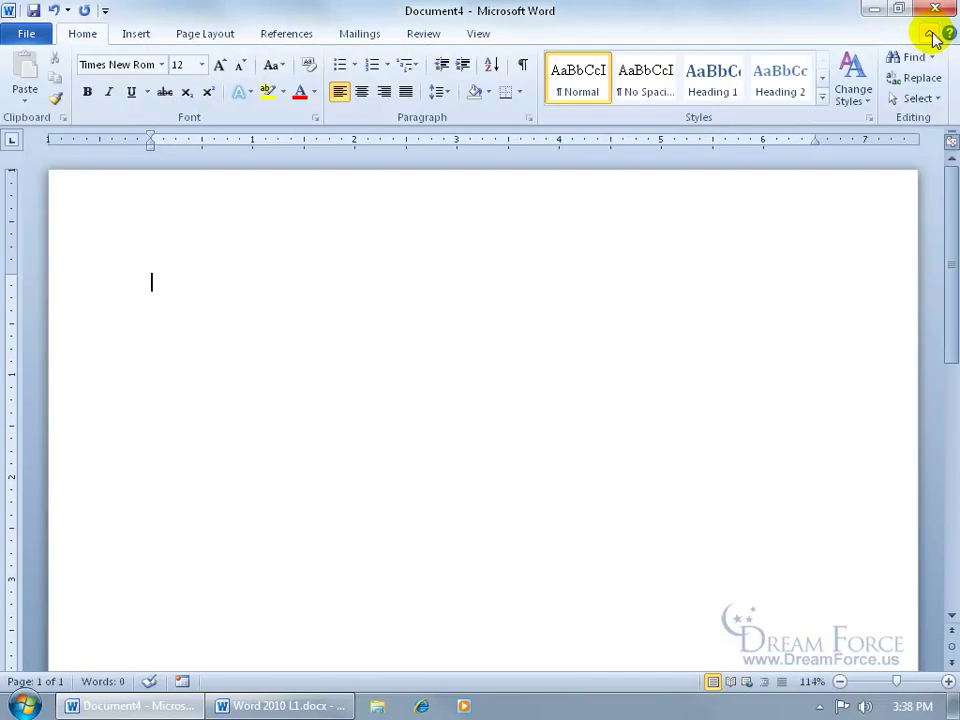